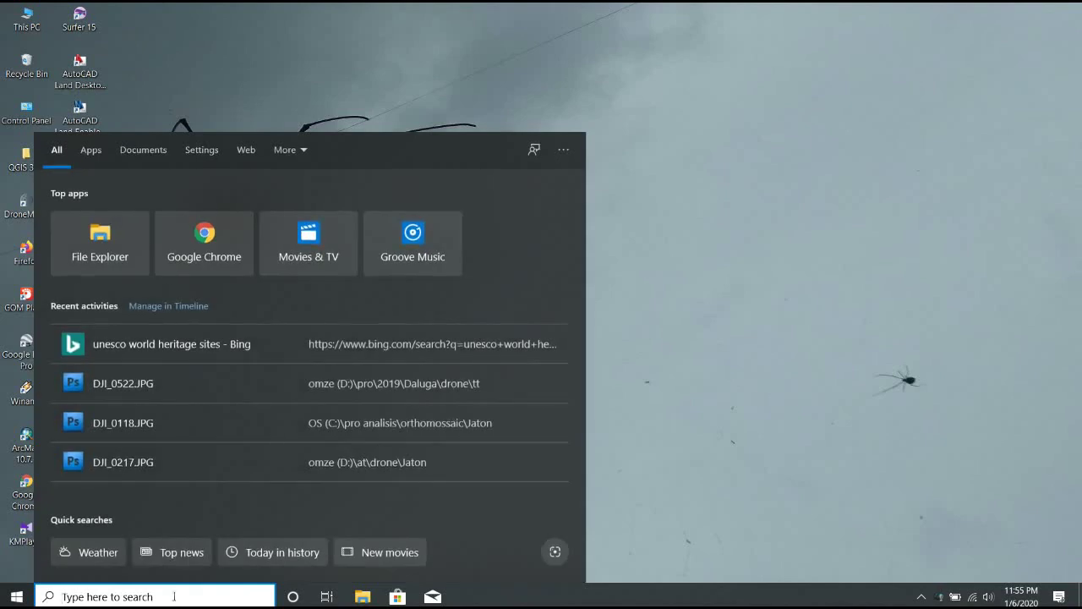
- Launch ArcGIS Pro and start a new project from the blank Map template
type("AR")
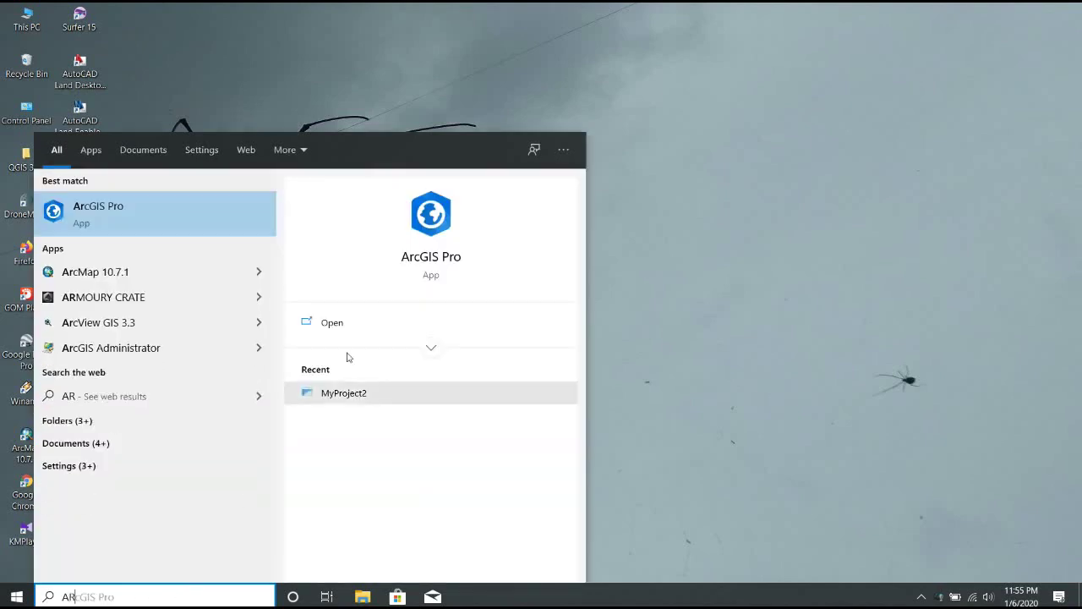
left_click(415, 264)
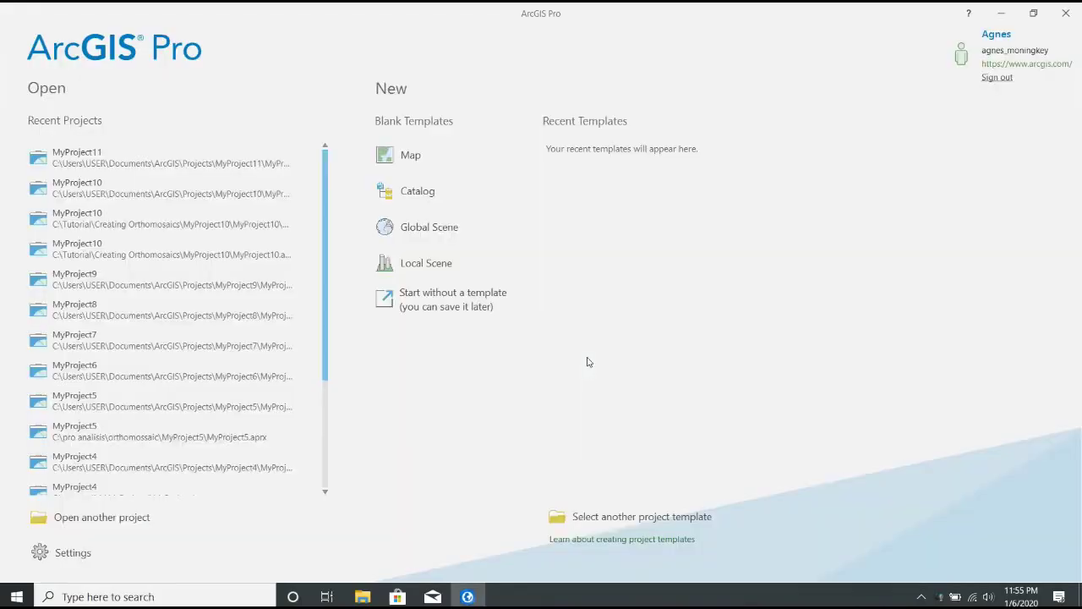
left_click(433, 164)
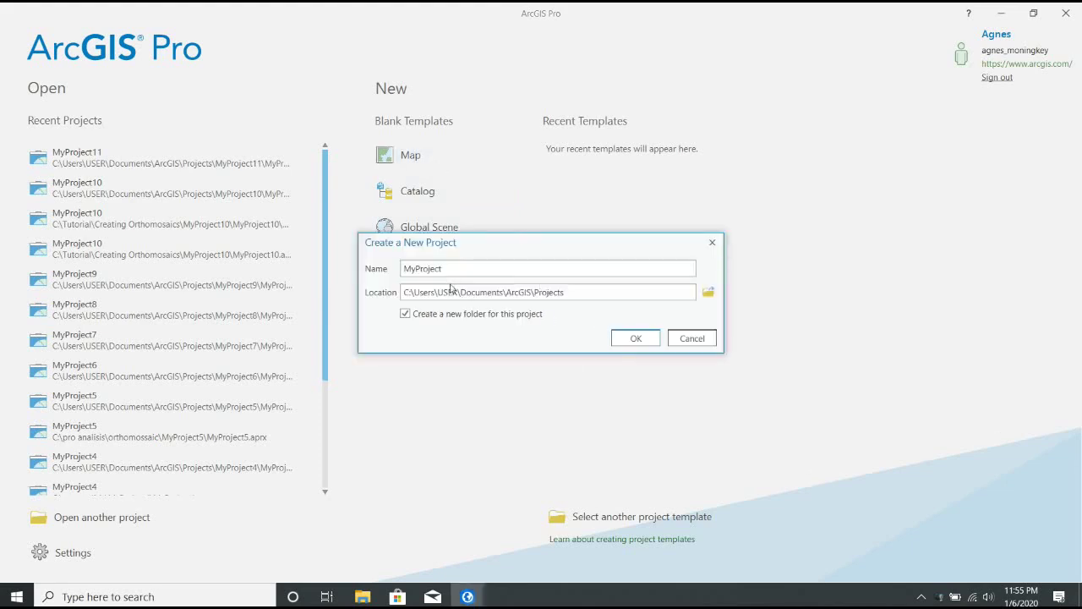
- Store the new project in C:\Tutorial\Creating Orthomosaics and create it under the name MyProject
left_click(707, 295)
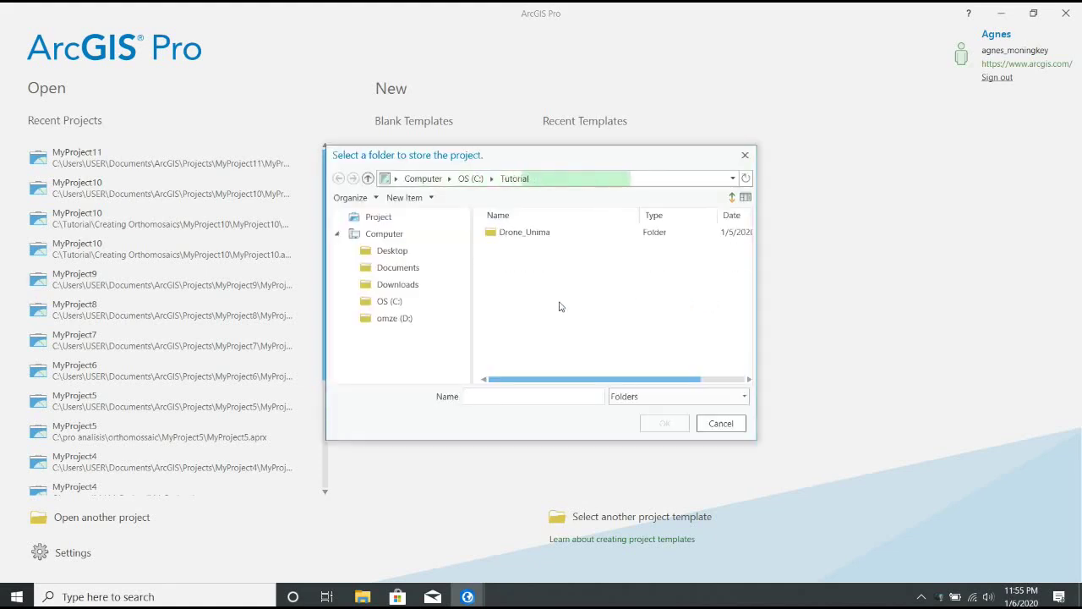
left_click(417, 302)
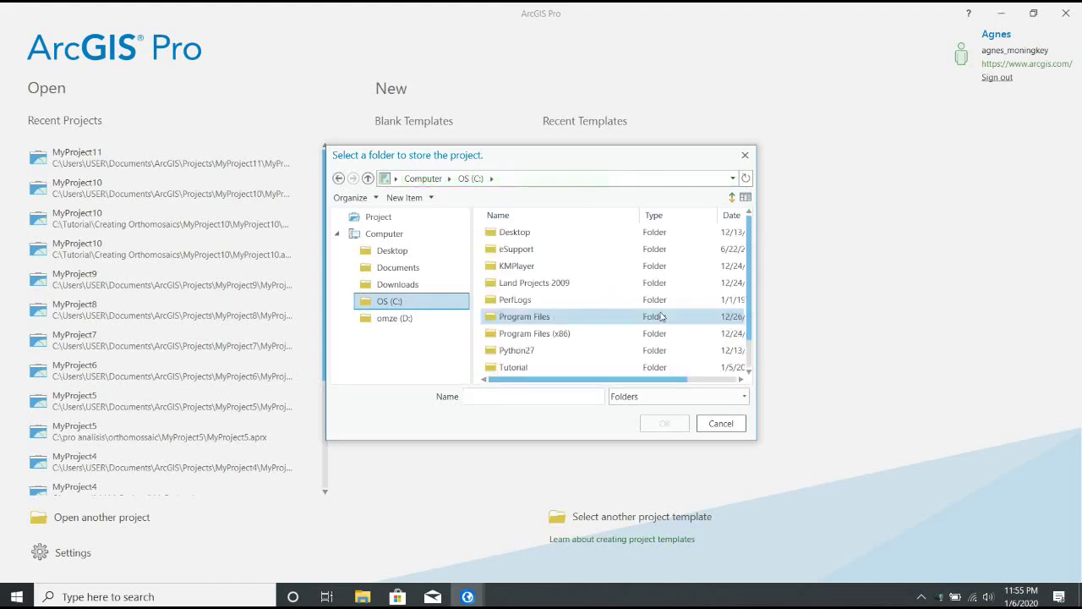
double_click(534, 367)
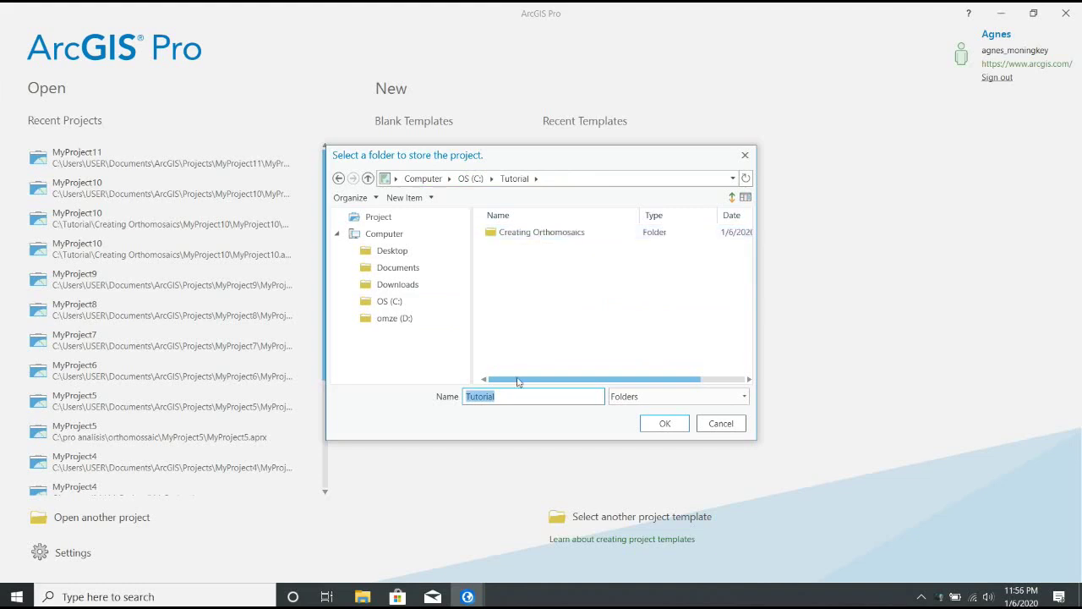
left_click(525, 233)
double_click(526, 235)
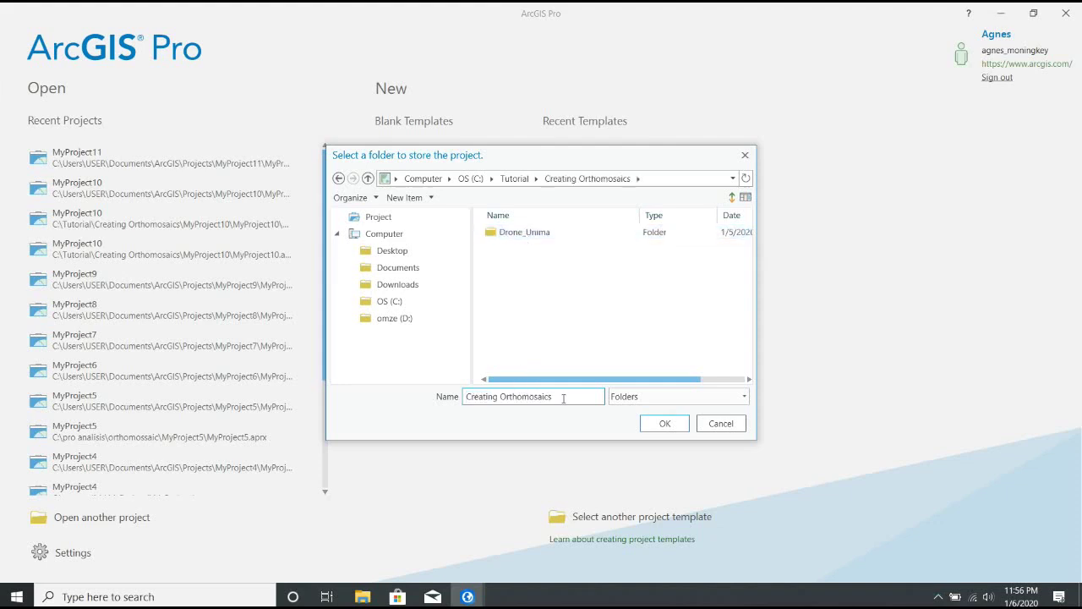
left_click(667, 424)
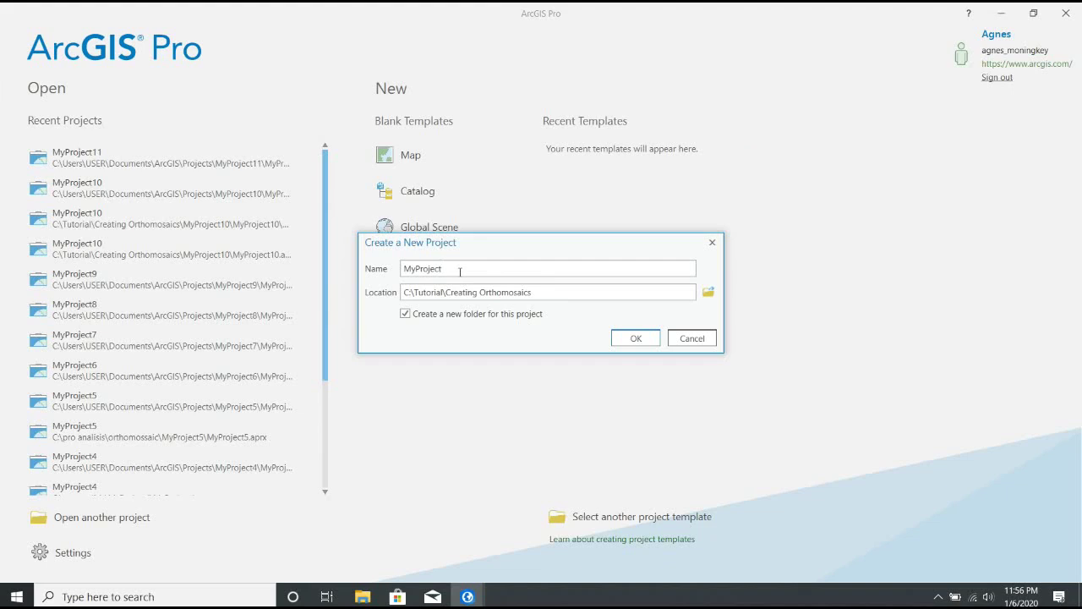
left_click(638, 340)
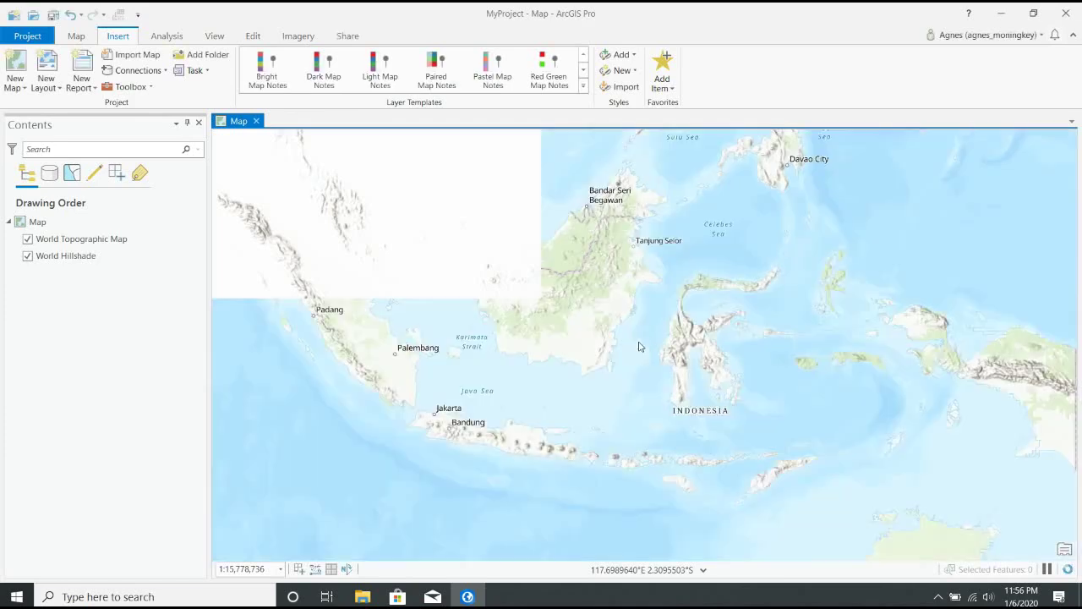
- Examine the basemap of northern Sulawesi around Tomohon and the lake Danau Tondano at Minahasa
scroll(608, 313, "down", 3)
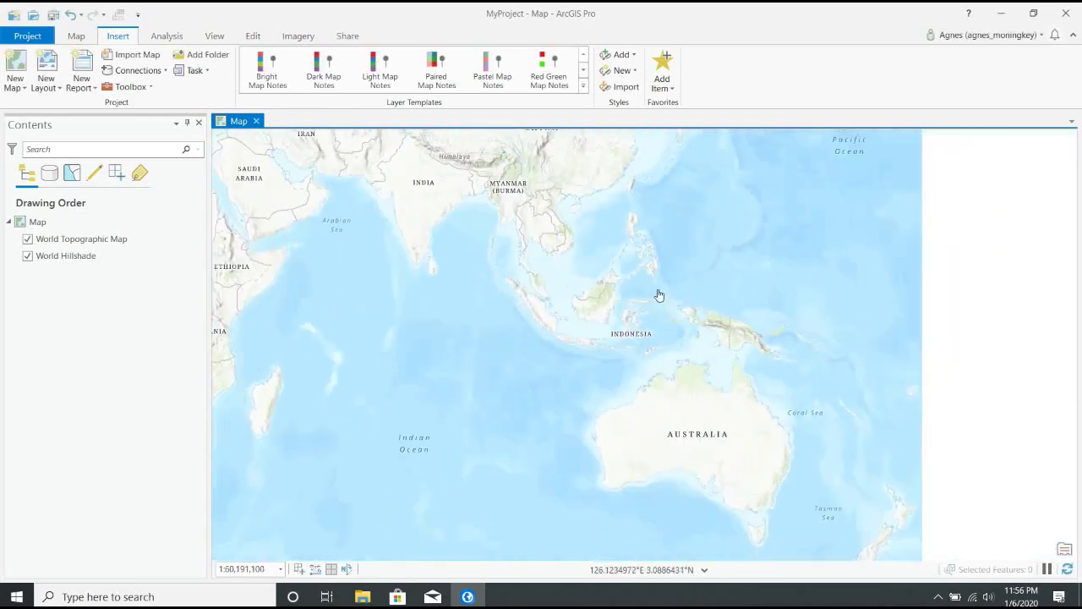
scroll(648, 308, "up", 1)
scroll(648, 308, "up", 3)
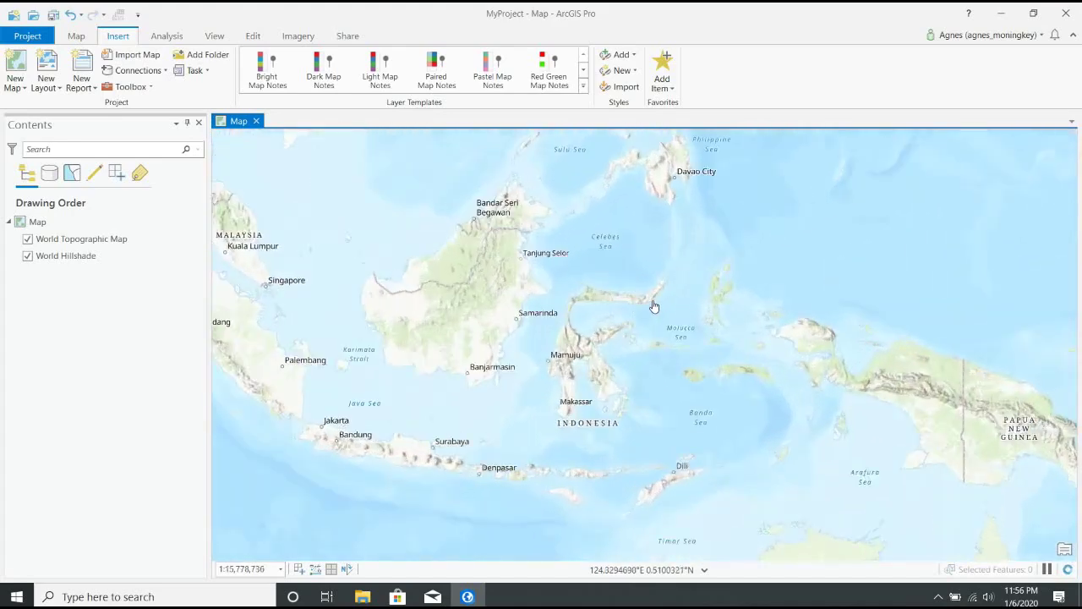
scroll(659, 293, "up", 6)
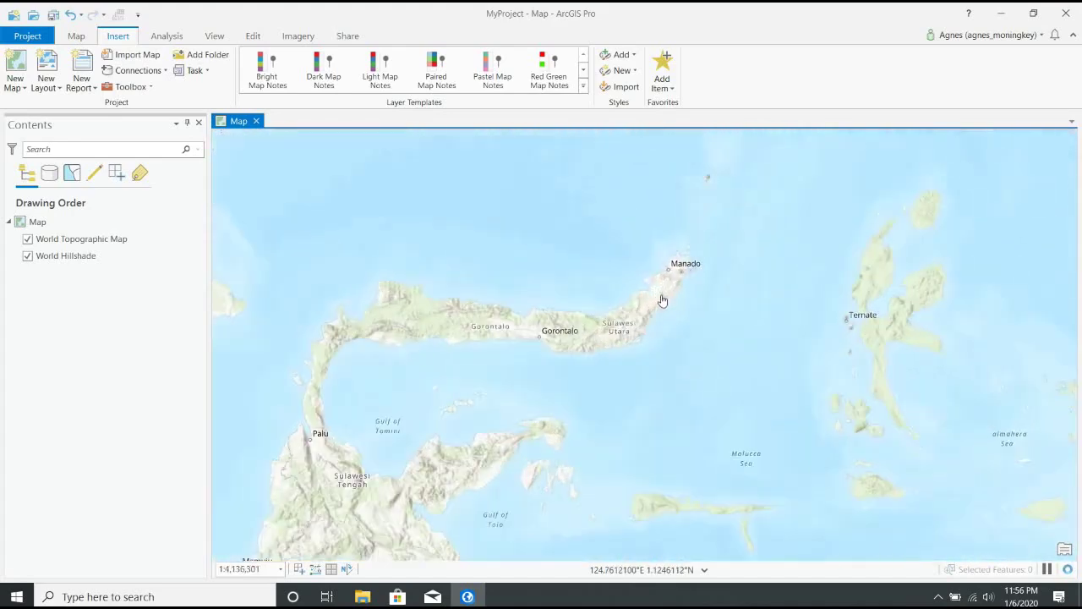
scroll(684, 284, "up", 2)
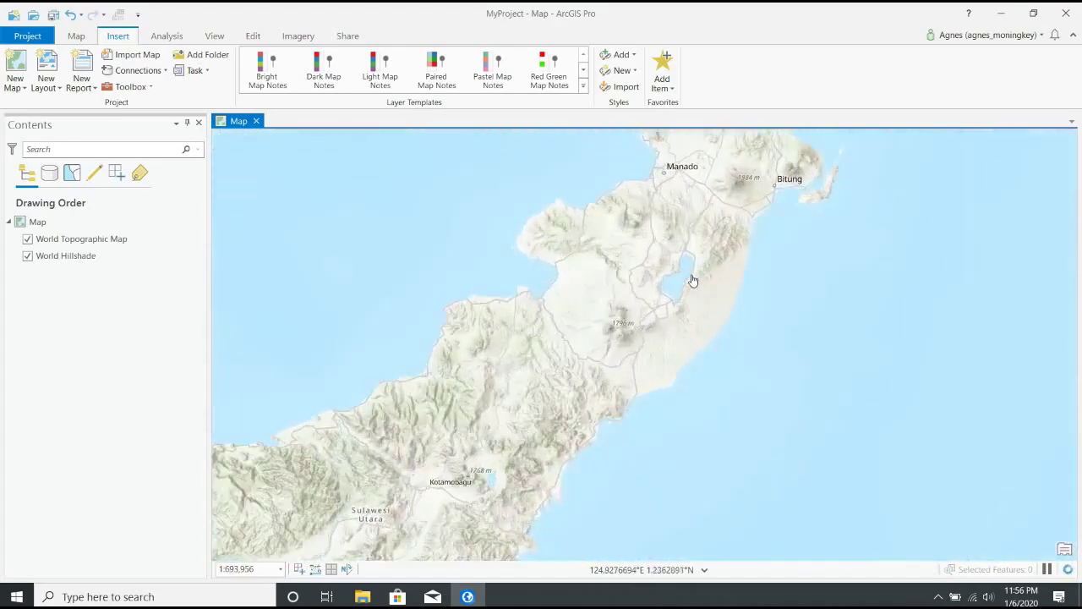
scroll(692, 275, "up", 1)
scroll(692, 274, "up", 2)
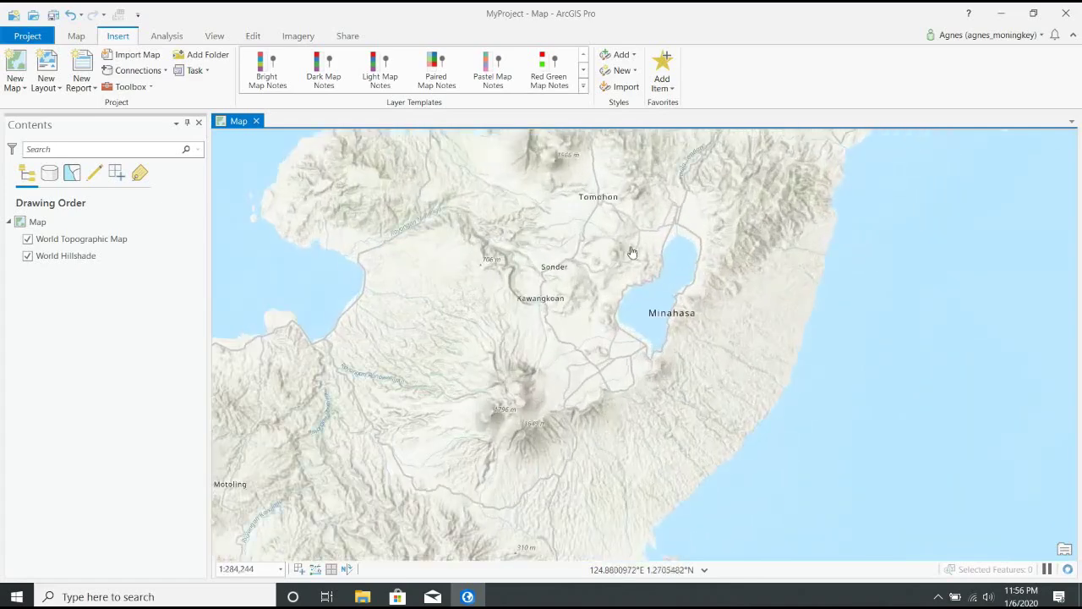
scroll(627, 252, "up", 2)
scroll(657, 266, "up", 2)
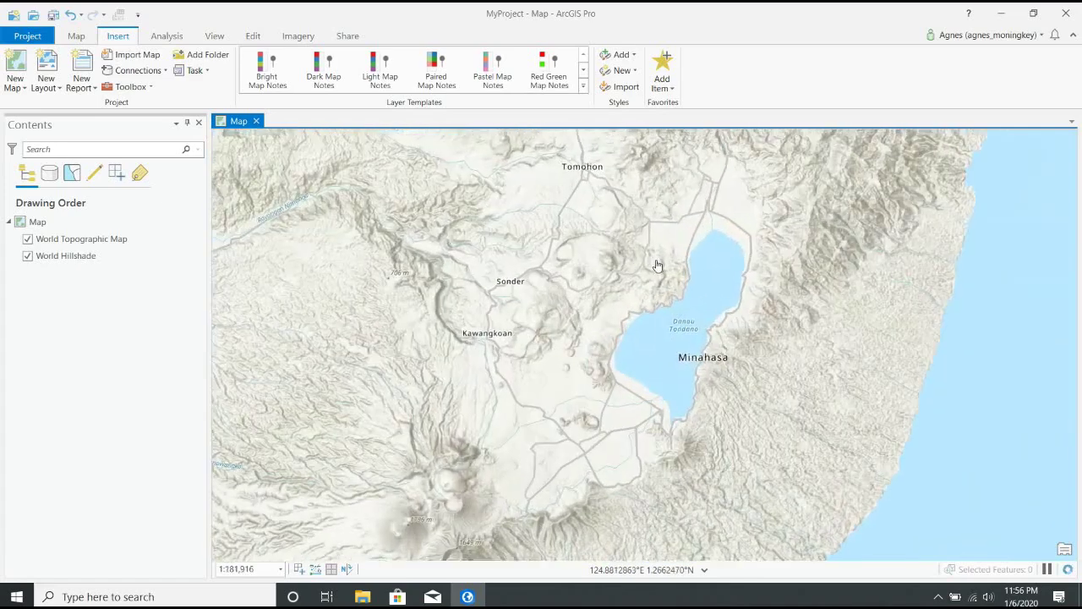
scroll(658, 265, "down", 2)
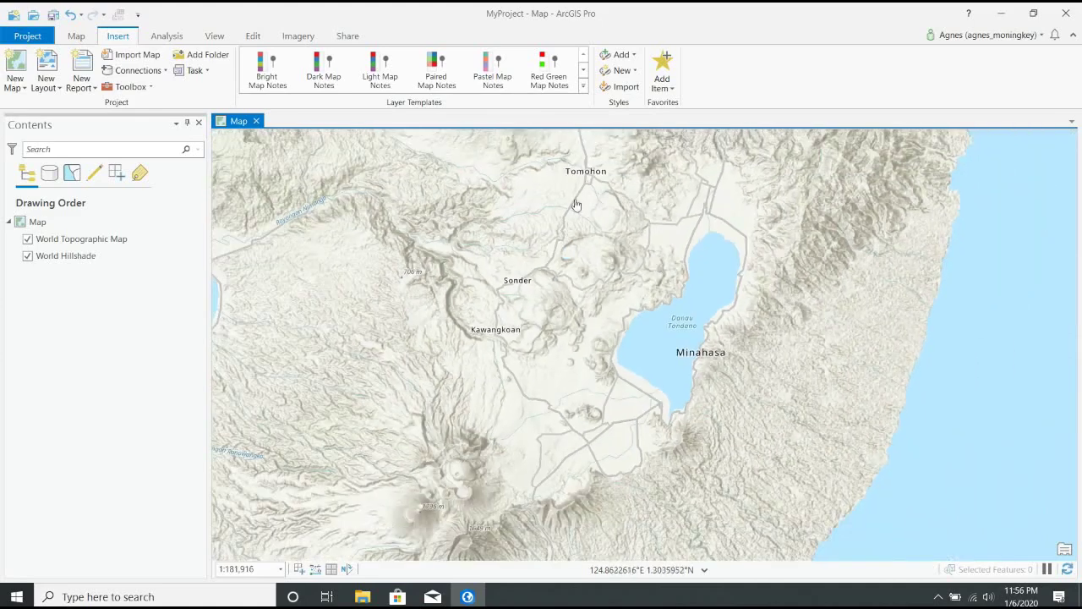
- Configure a new ortho mapping workspace named drone_unima with the Drone type and proceed to its image collection
left_click(295, 36)
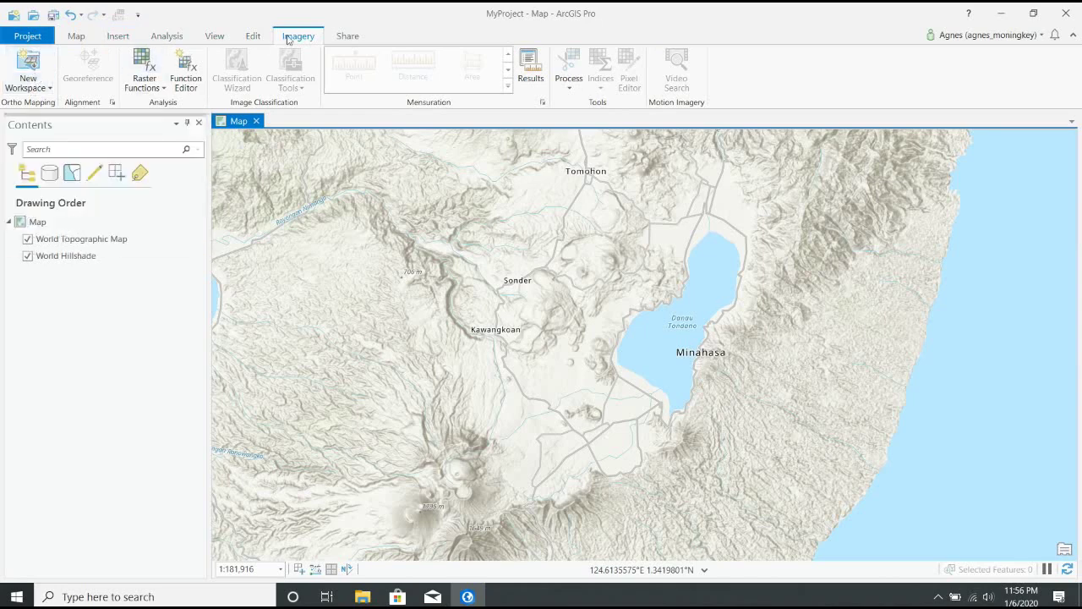
left_click(33, 82)
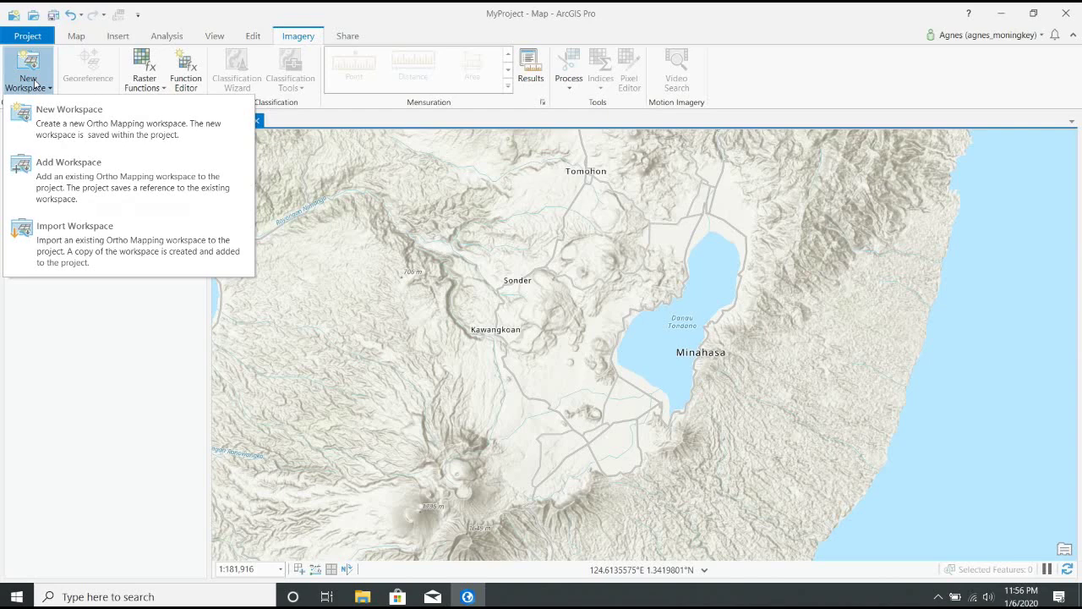
left_click(51, 124)
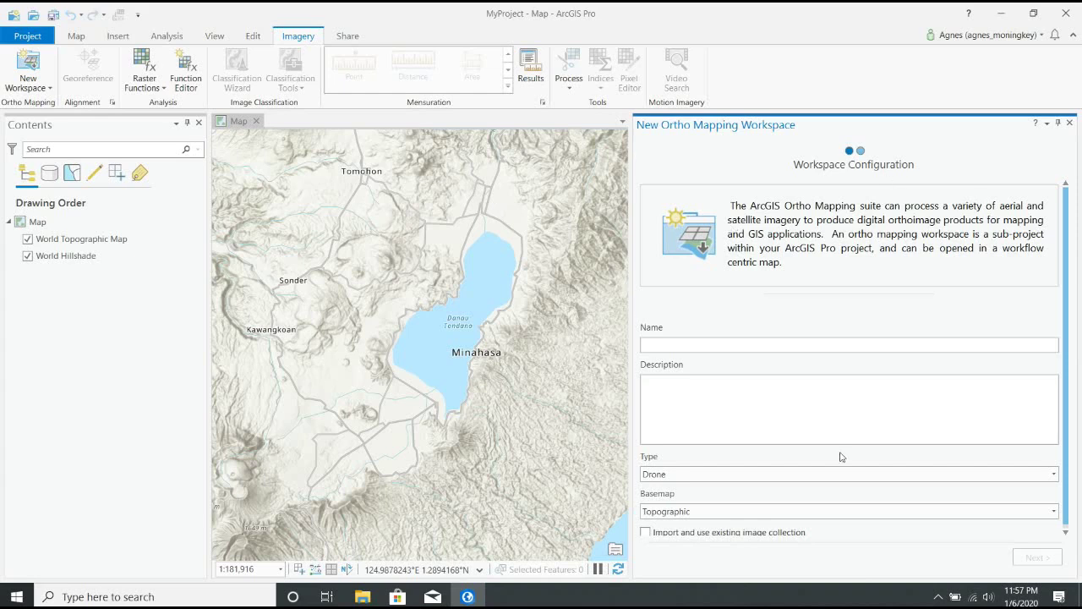
scroll(776, 402, "down", 1)
scroll(710, 364, "up", 1)
type("drone_unima")
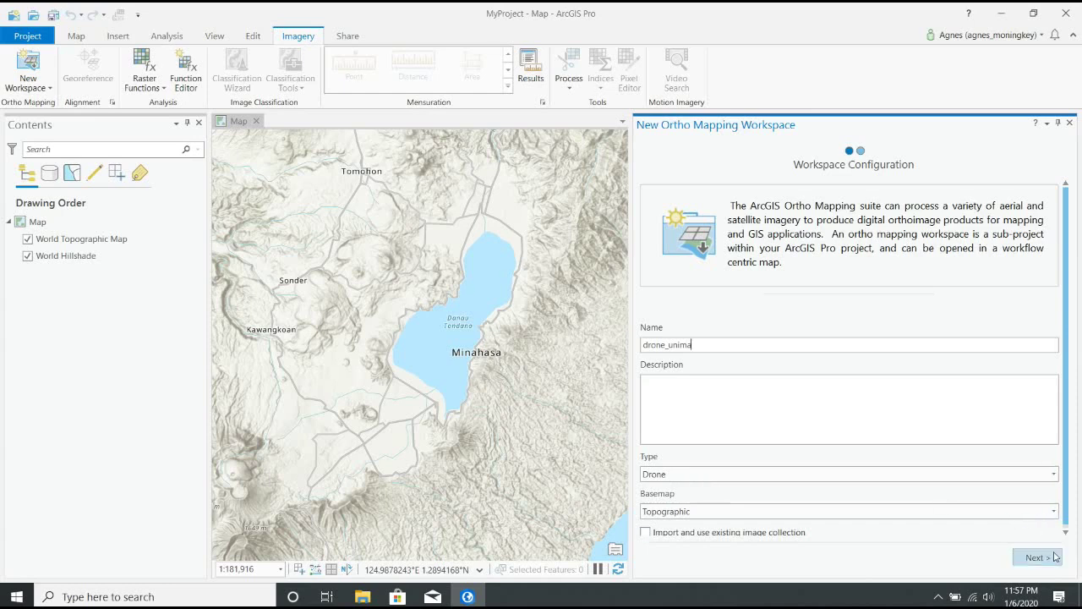
left_click(1053, 475)
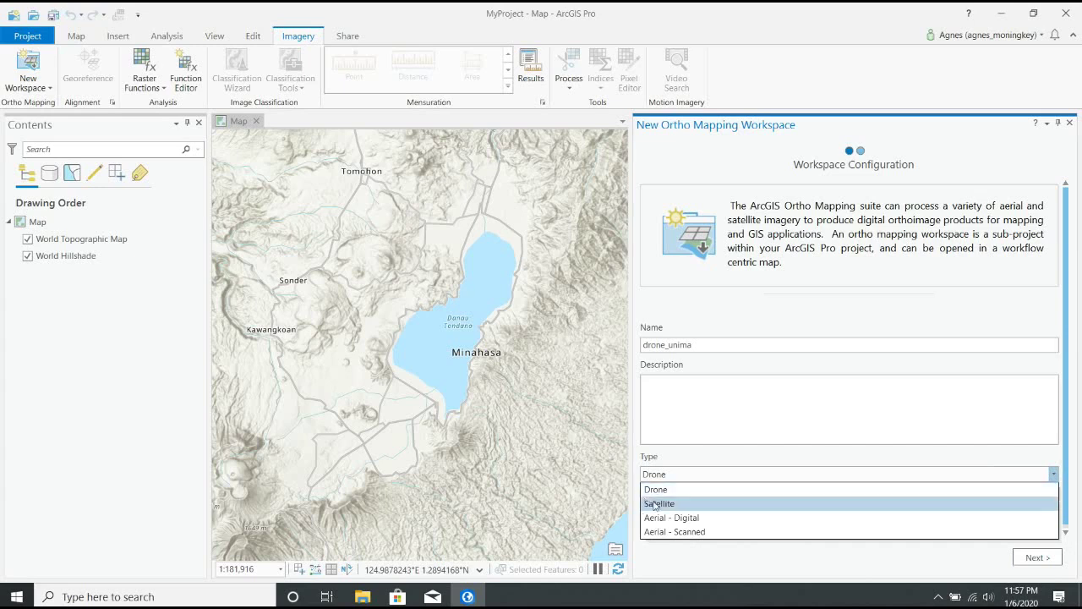
left_click(698, 490)
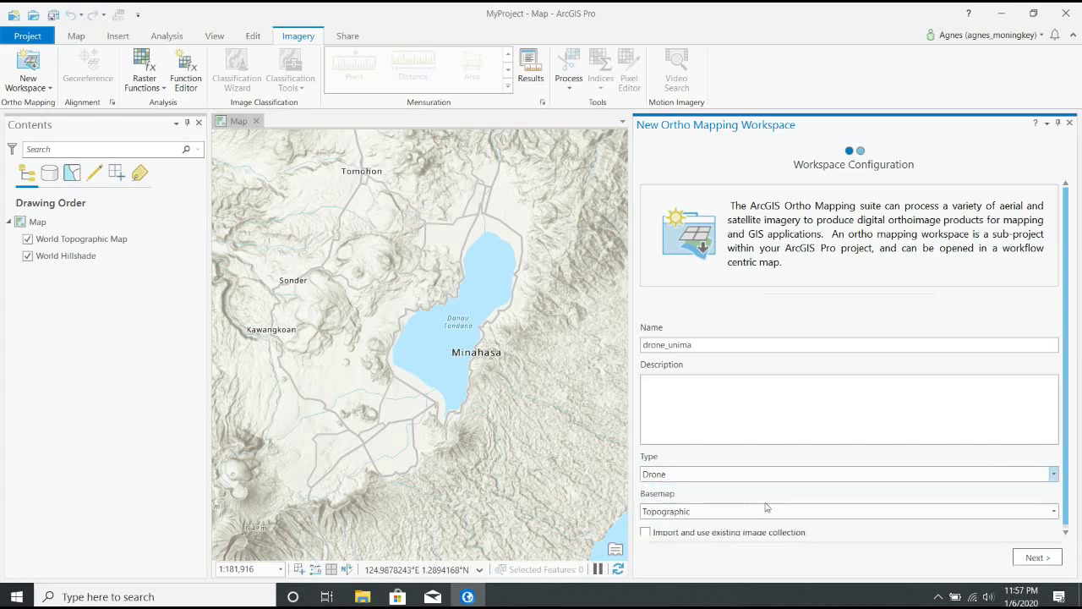
left_click(1038, 557)
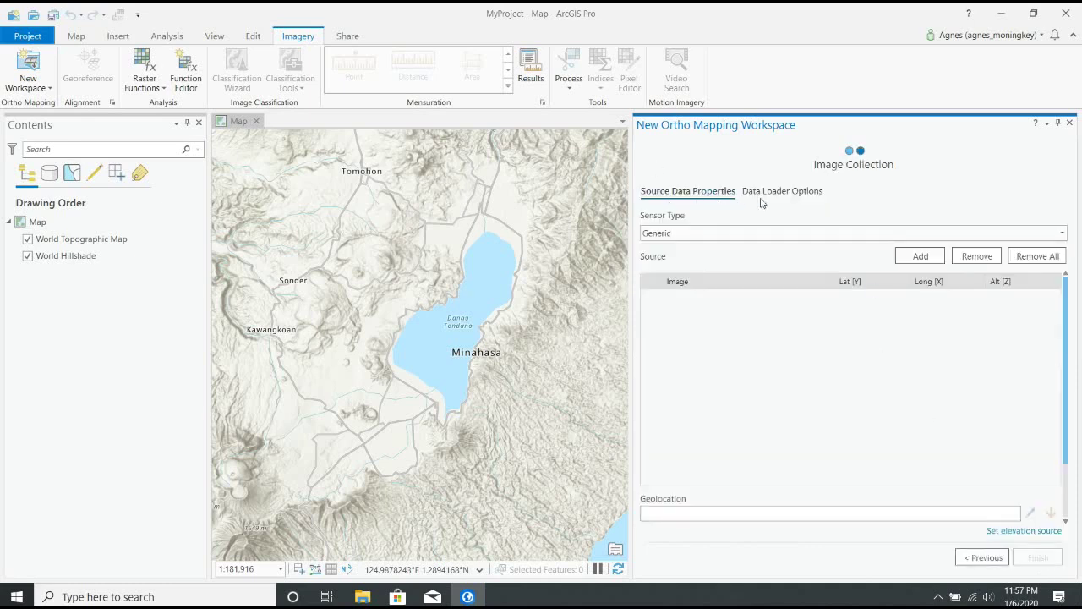
- Add the drone_unima folder from C:\Tutorial\Creating Orthomosaics as the workspace's source images
left_click(921, 257)
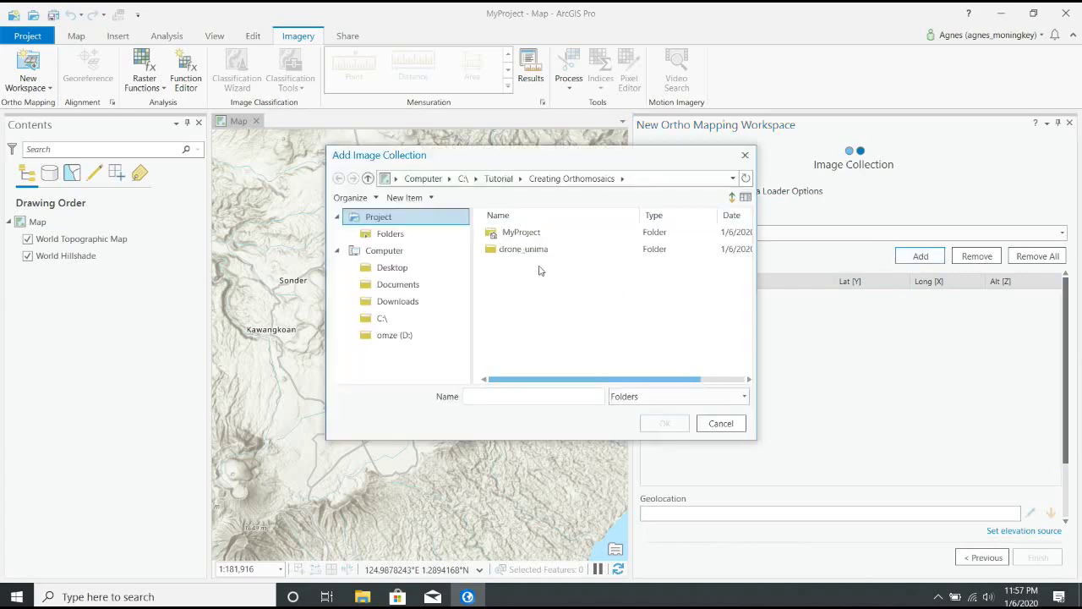
left_click(537, 250)
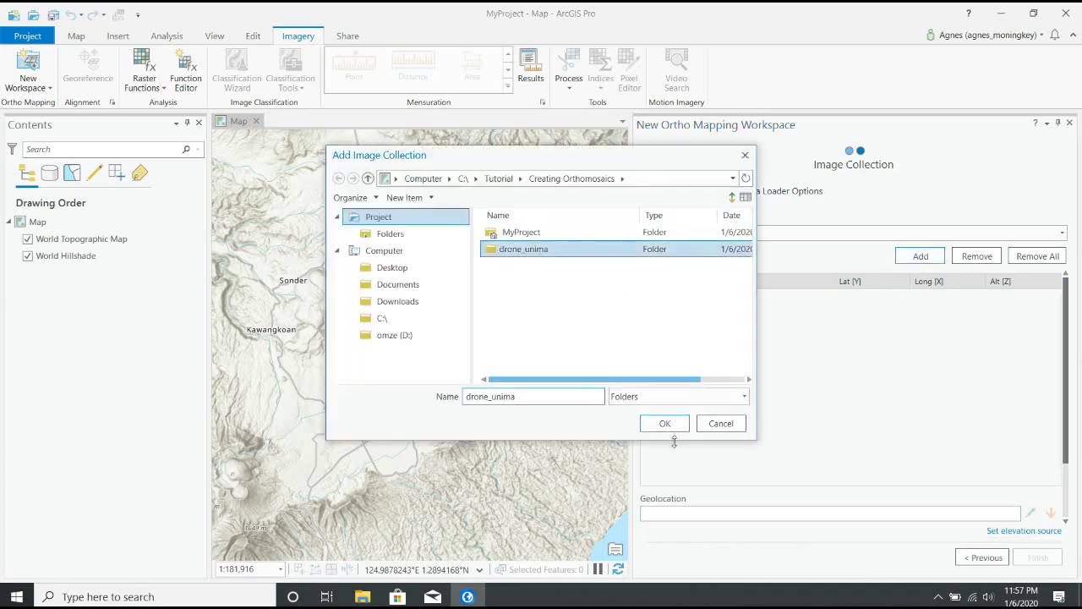
double_click(548, 255)
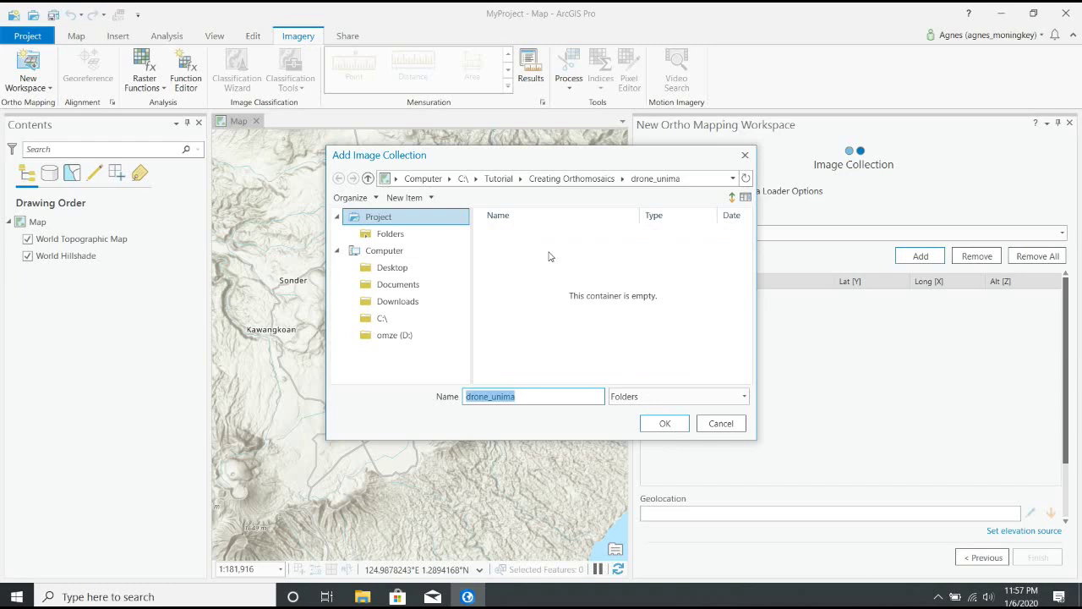
left_click(666, 424)
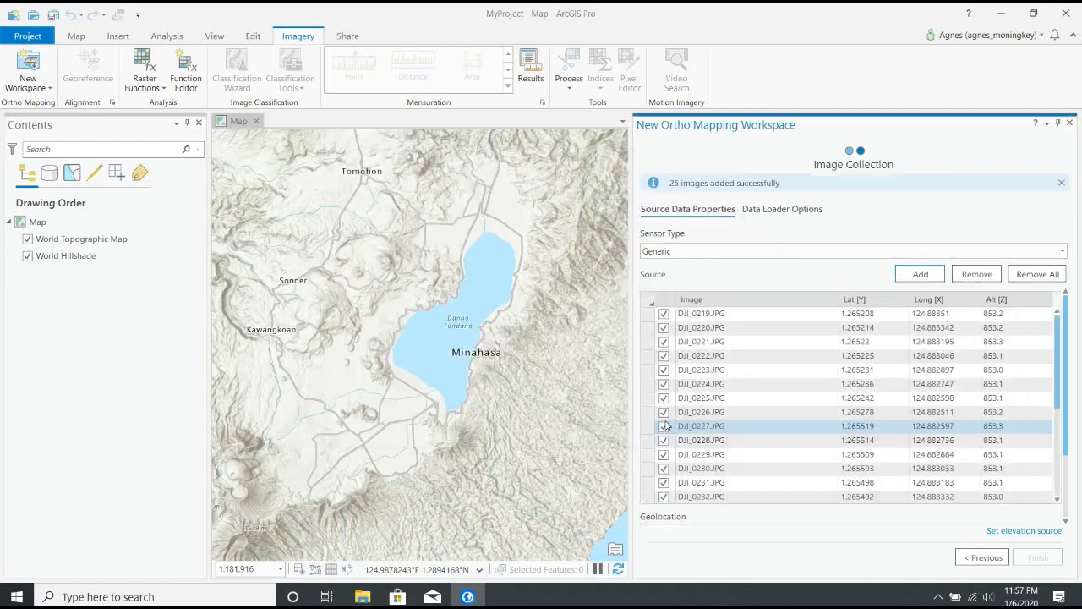
- Review the list of added drone images with their latitude, longitude and altitude values
left_click(686, 399)
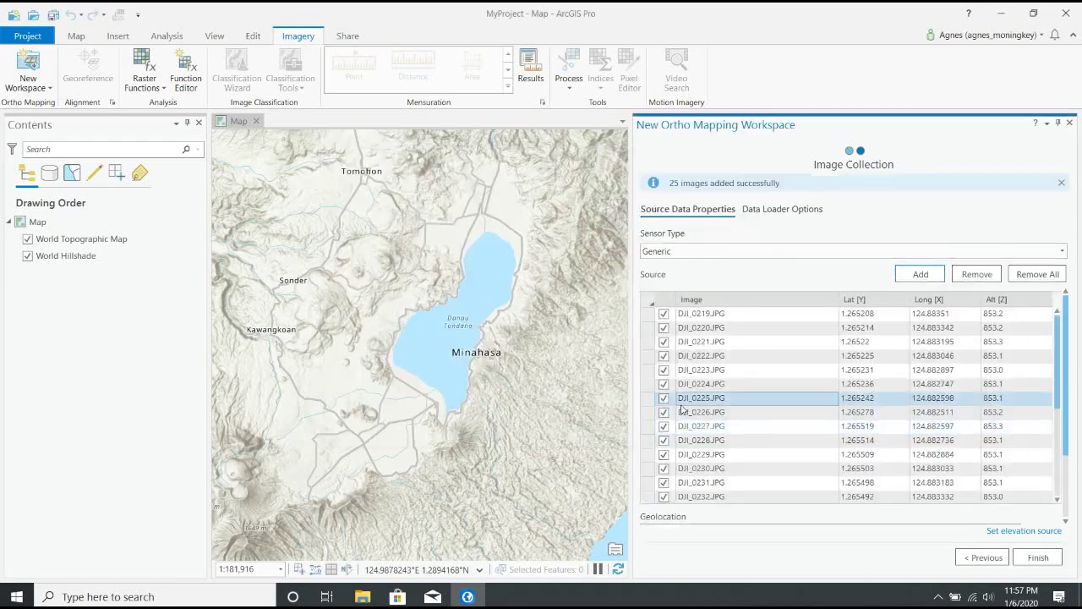
left_click(694, 344)
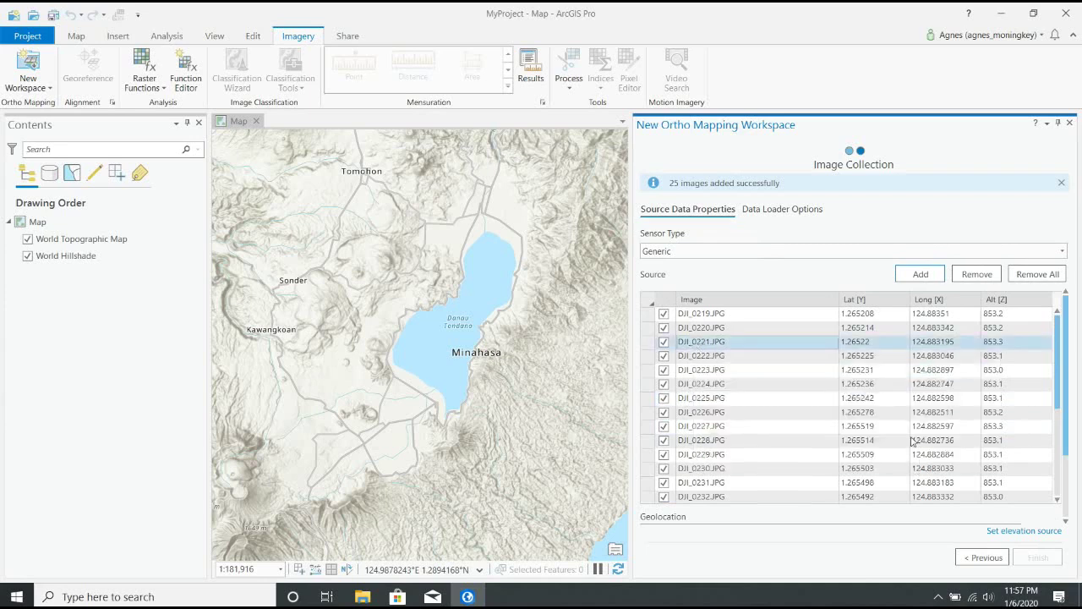
left_click(761, 397)
left_click(748, 370)
left_click(732, 326)
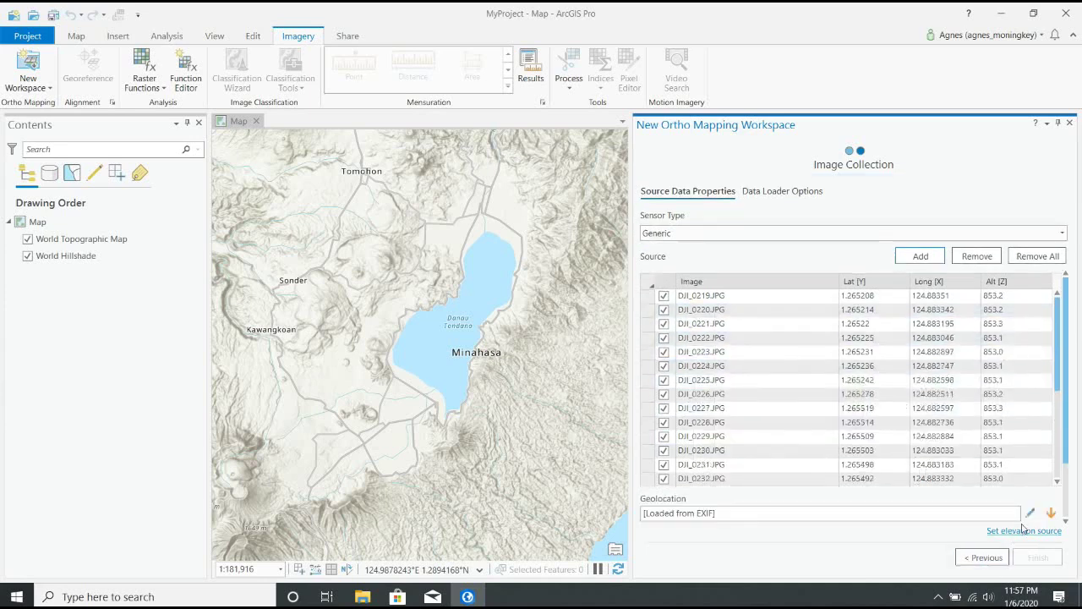
left_click_drag(1060, 385, 1070, 498)
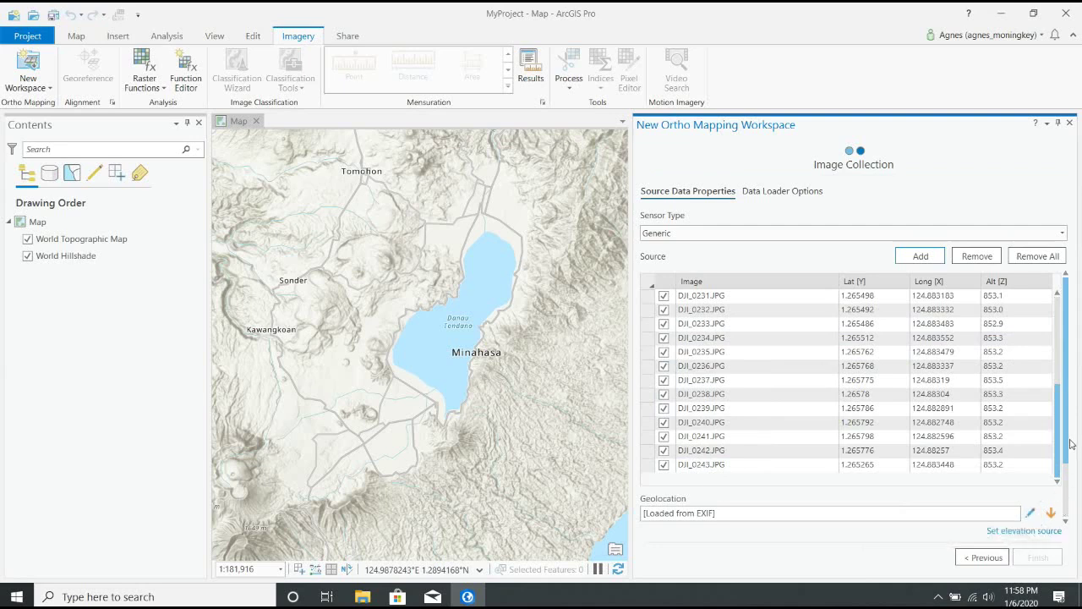
- Check the image collection's spatial reference and accept WGS 1984 UTM Zone 51N with WGS 1984 as the vertical system
left_click_drag(1068, 441, 1074, 511)
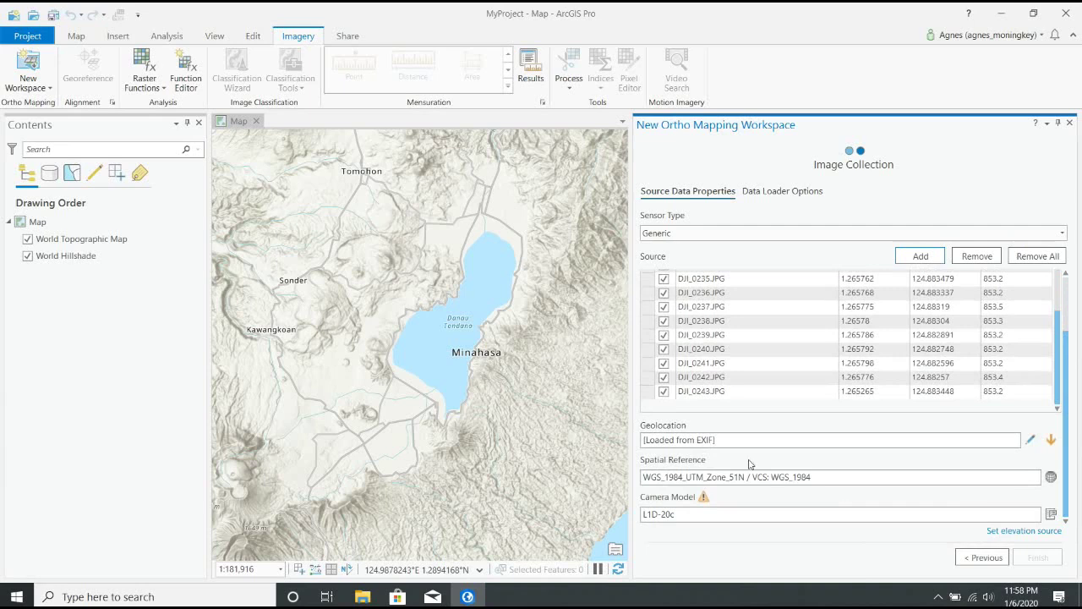
left_click(1051, 476)
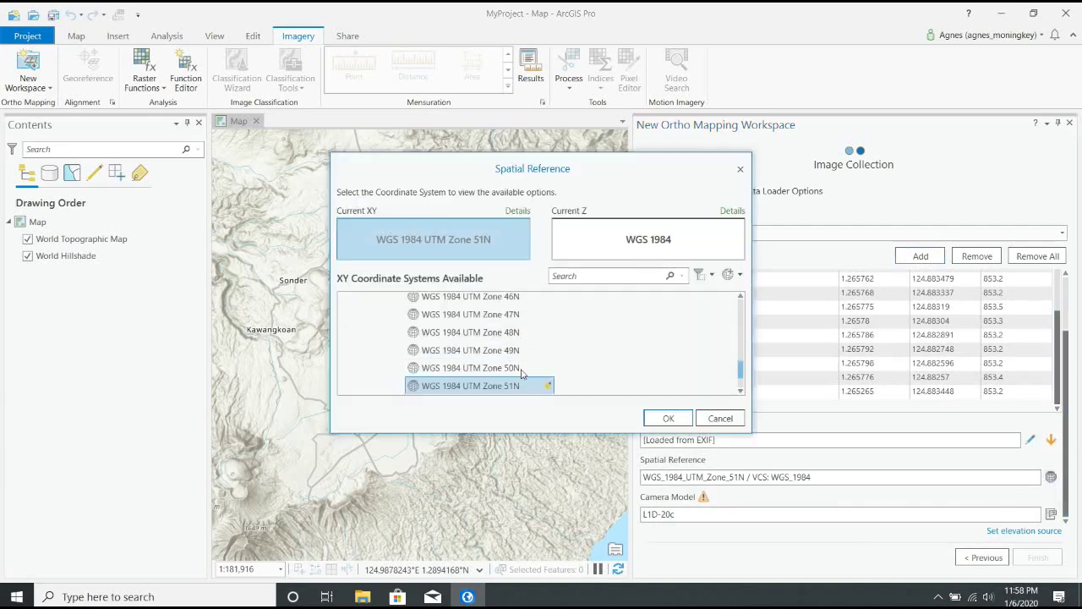
left_click(667, 414)
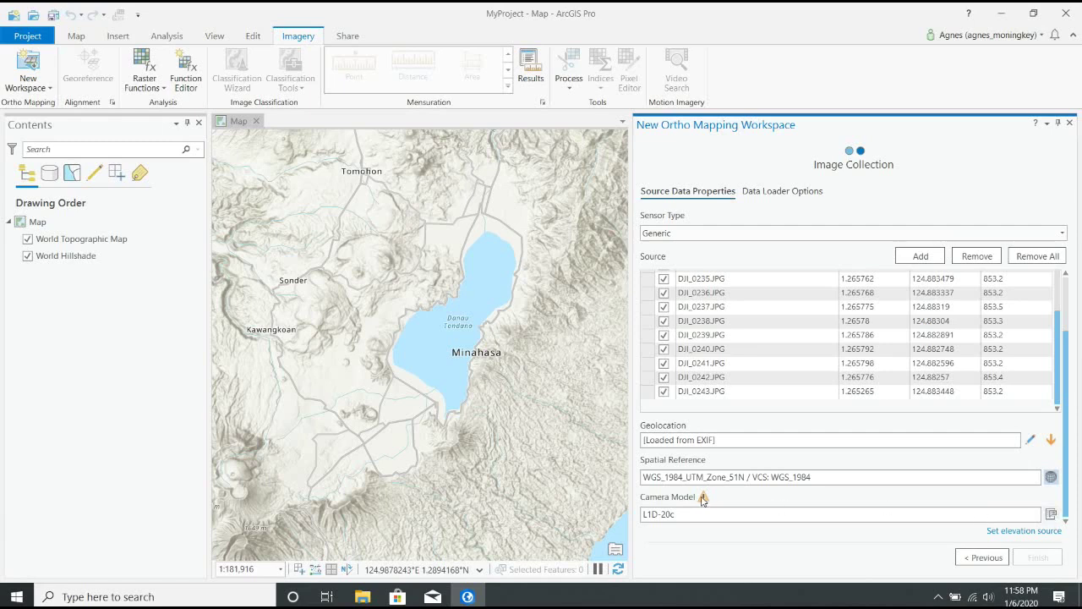
- Set the camera maker to DJI and the camera model to DJI Mavic Pro, and finish creating the ortho mapping workspace
left_click(1051, 514)
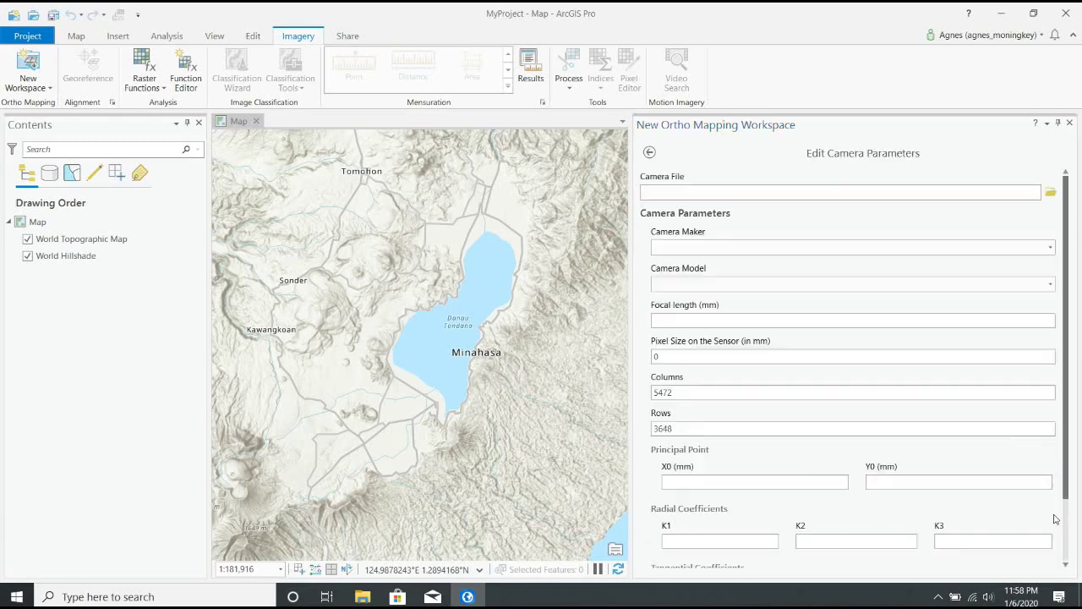
left_click(1049, 247)
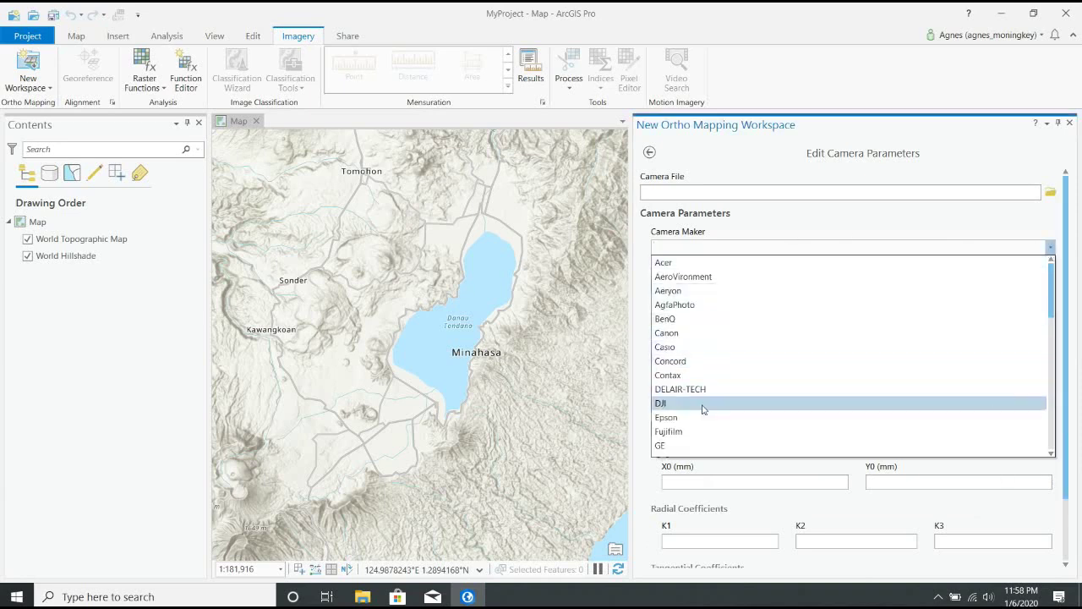
left_click(701, 409)
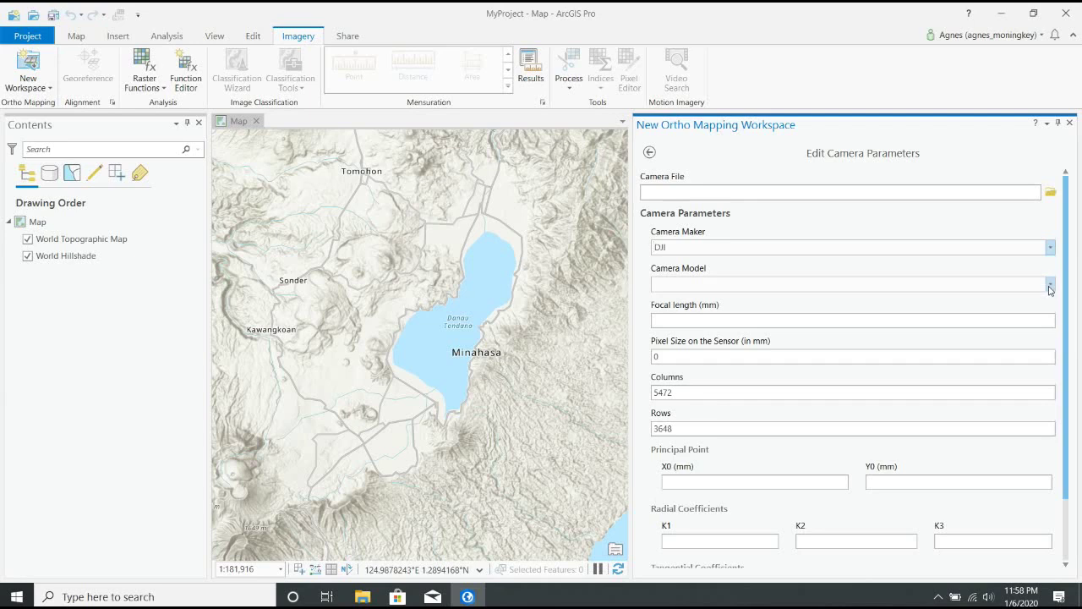
left_click(1050, 288)
scroll(702, 458, "down", 3)
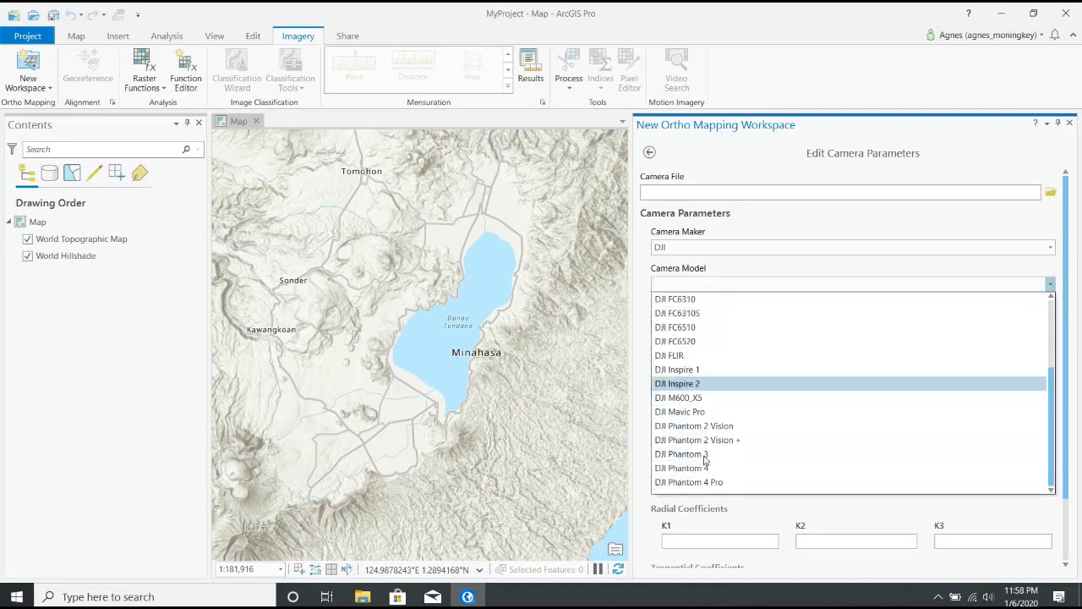
left_click(700, 413)
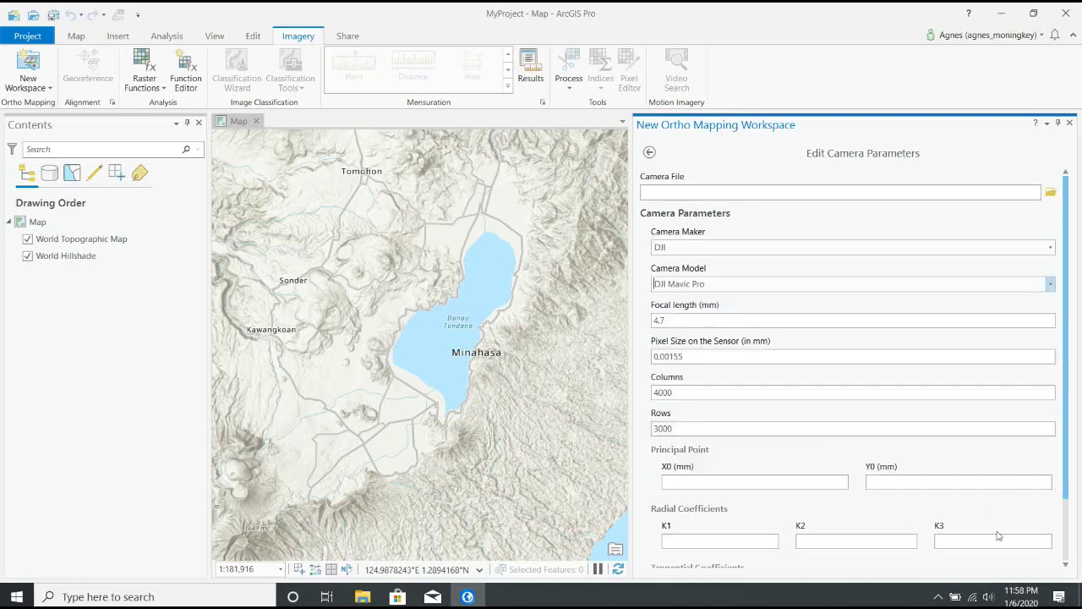
scroll(1067, 358, "down", 3)
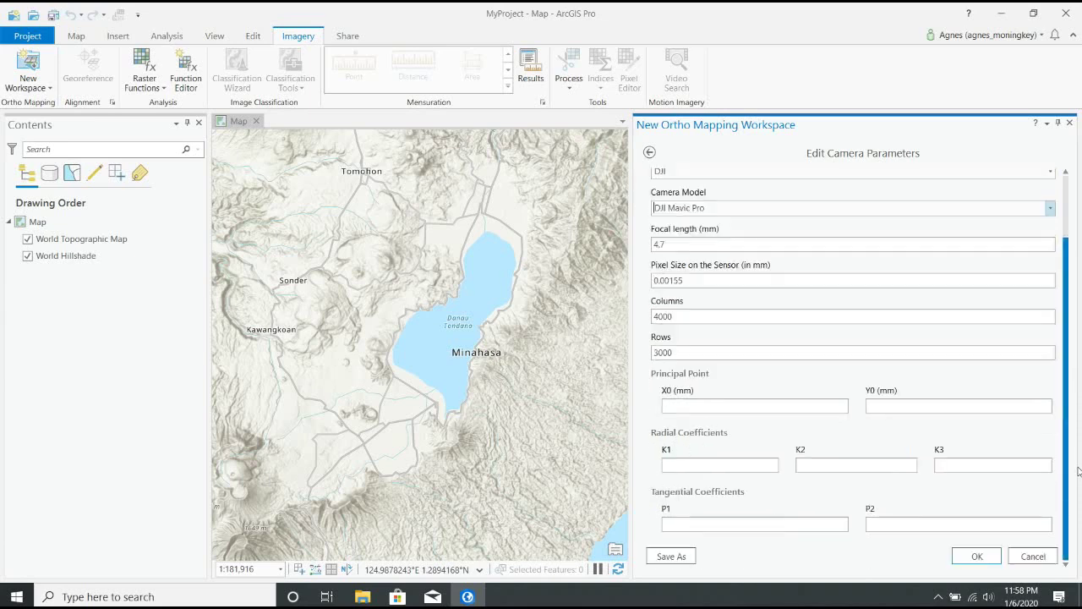
left_click(976, 557)
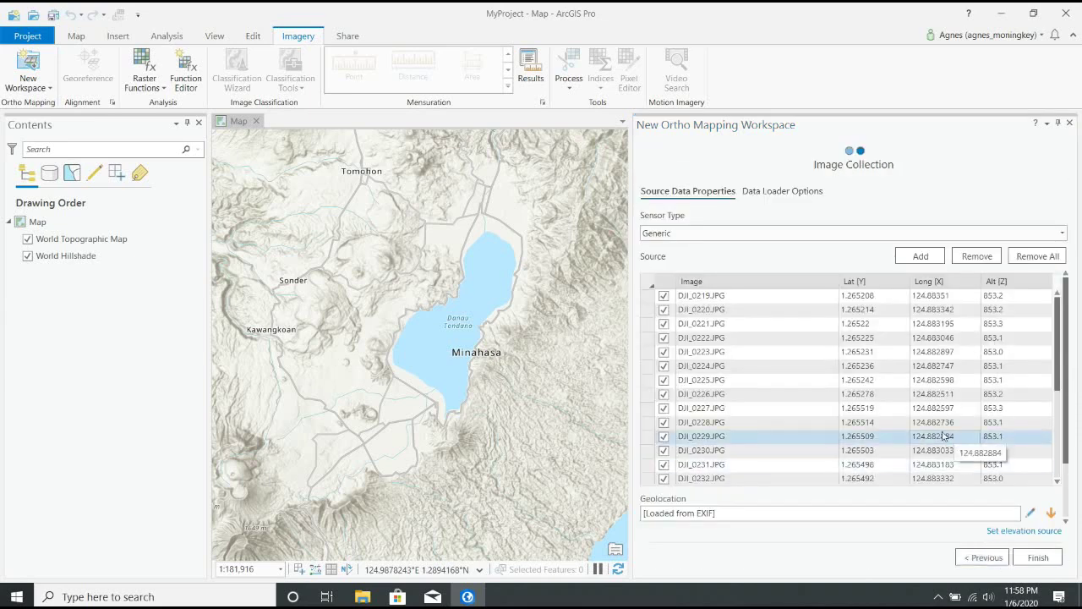
left_click(1038, 558)
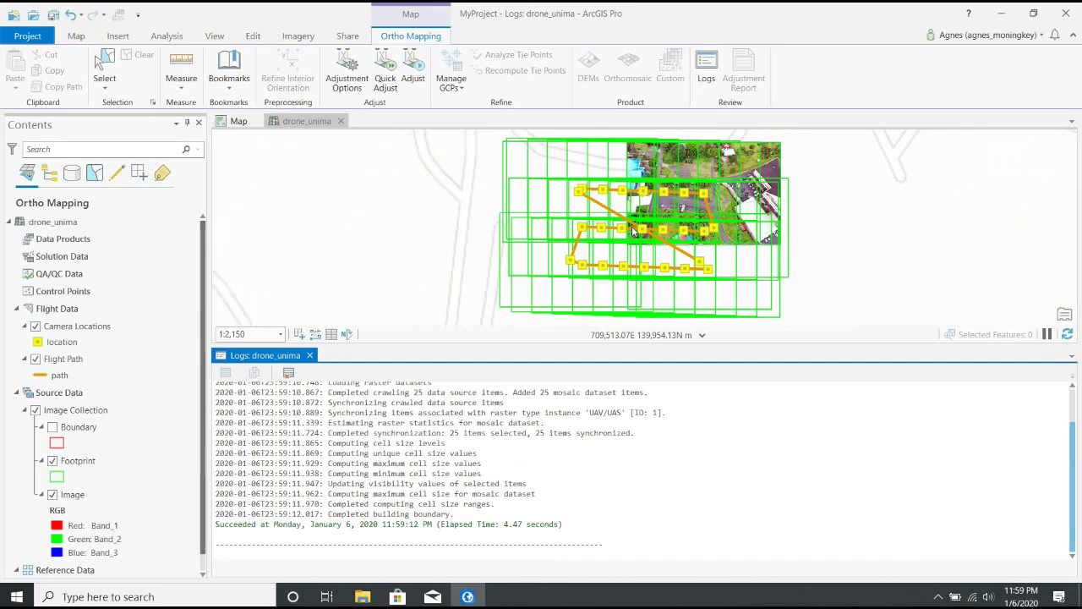
- Examine where the drone images, footprints and flight path lie on the basemap, from the regional scale down to the survey area
scroll(631, 225, "down", 5)
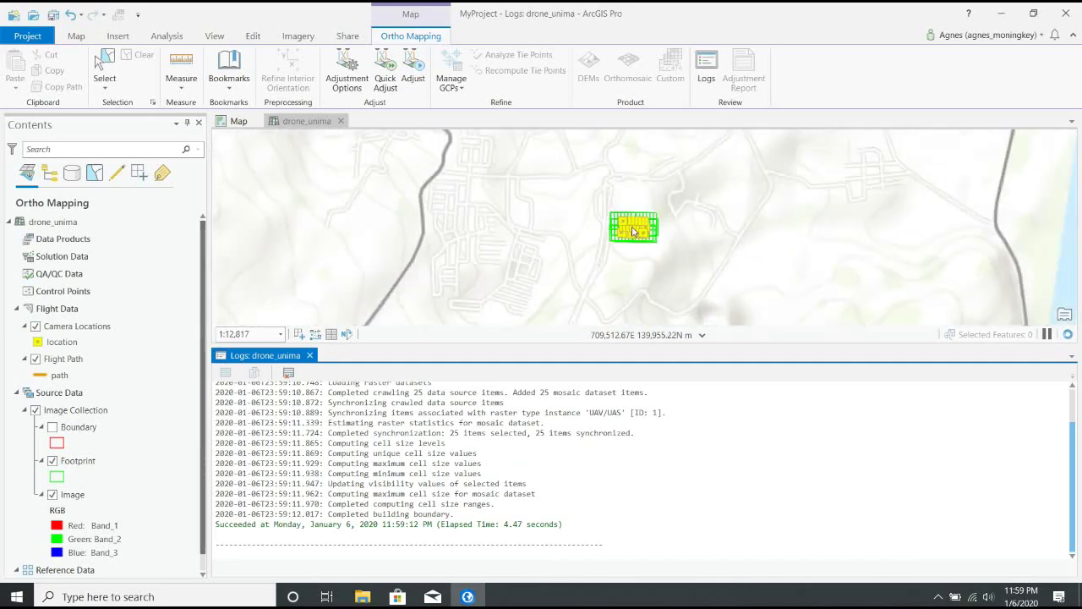
scroll(633, 231, "down", 5)
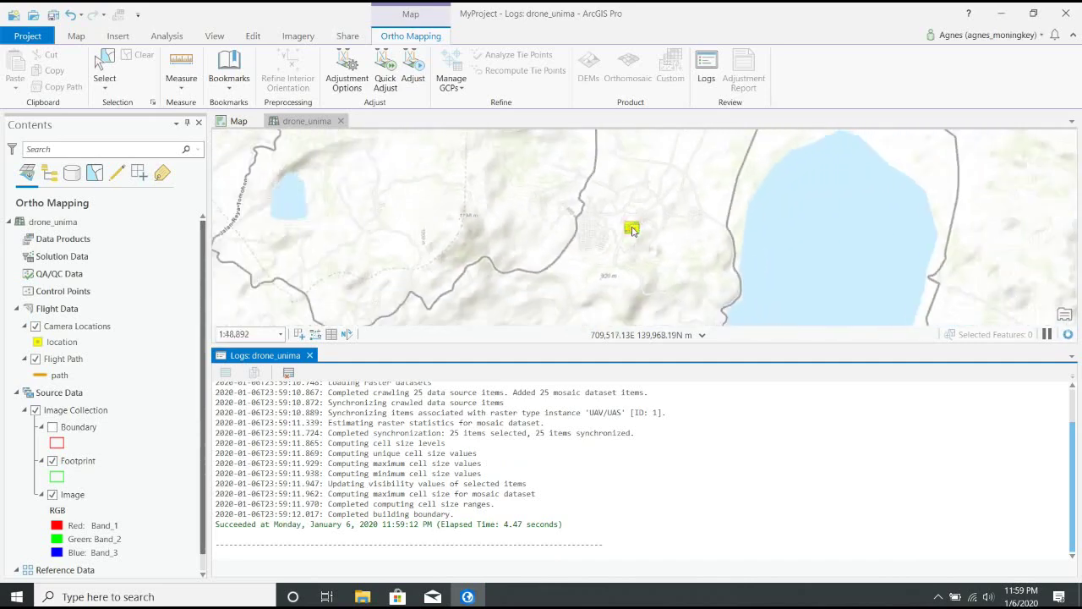
scroll(632, 230, "down", 5)
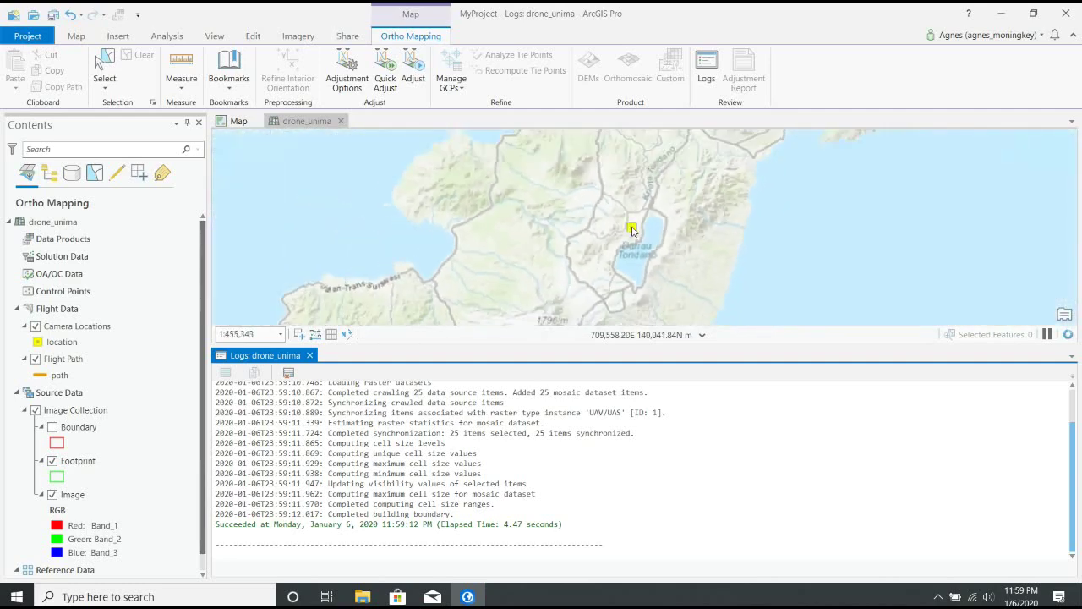
scroll(632, 230, "down", 2)
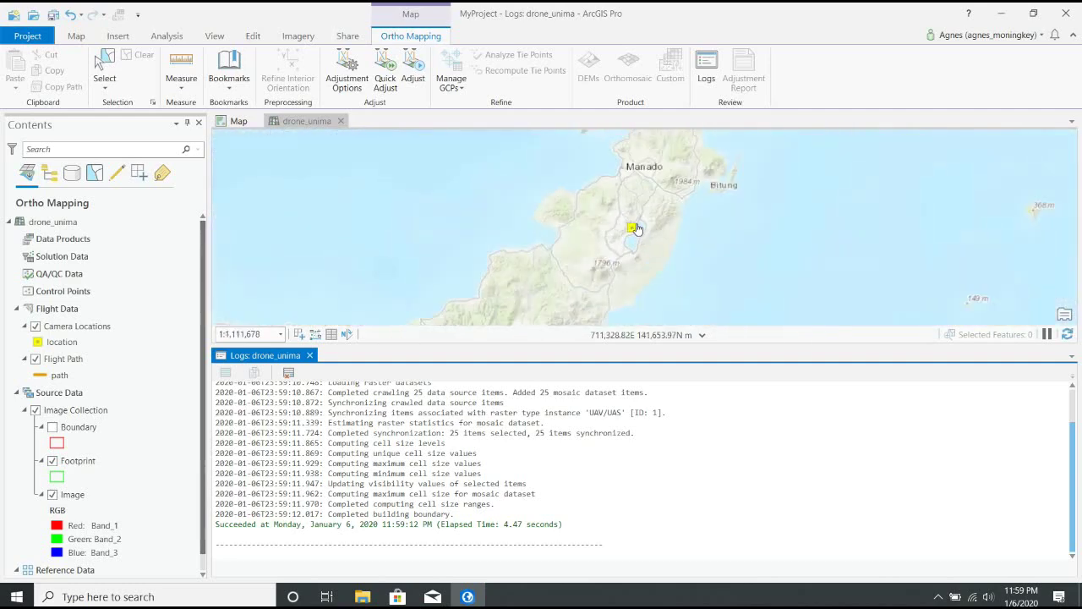
scroll(636, 228, "down", 3)
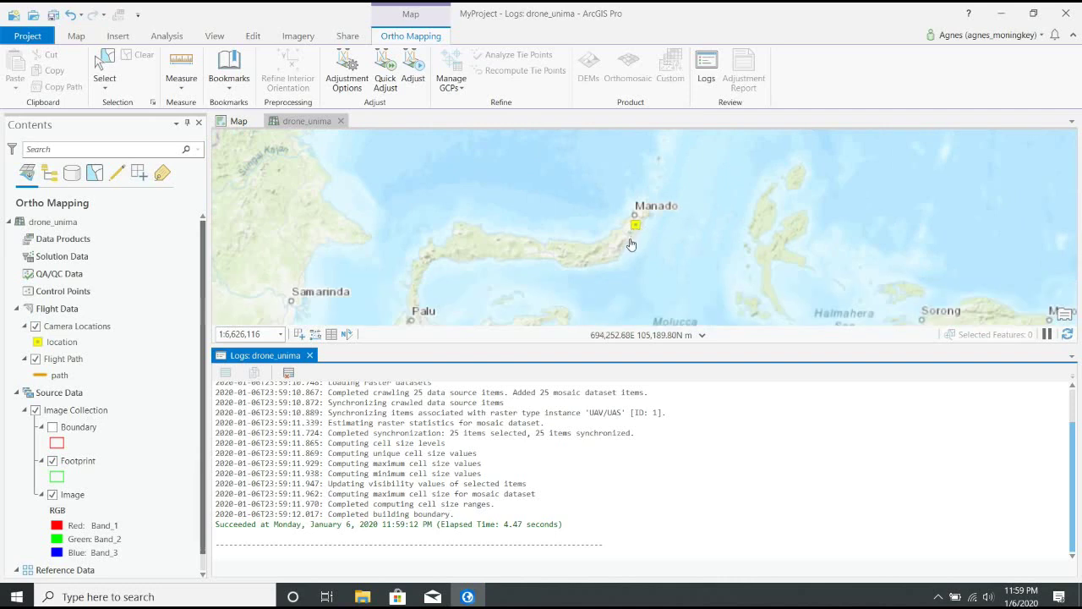
scroll(632, 235, "up", 3)
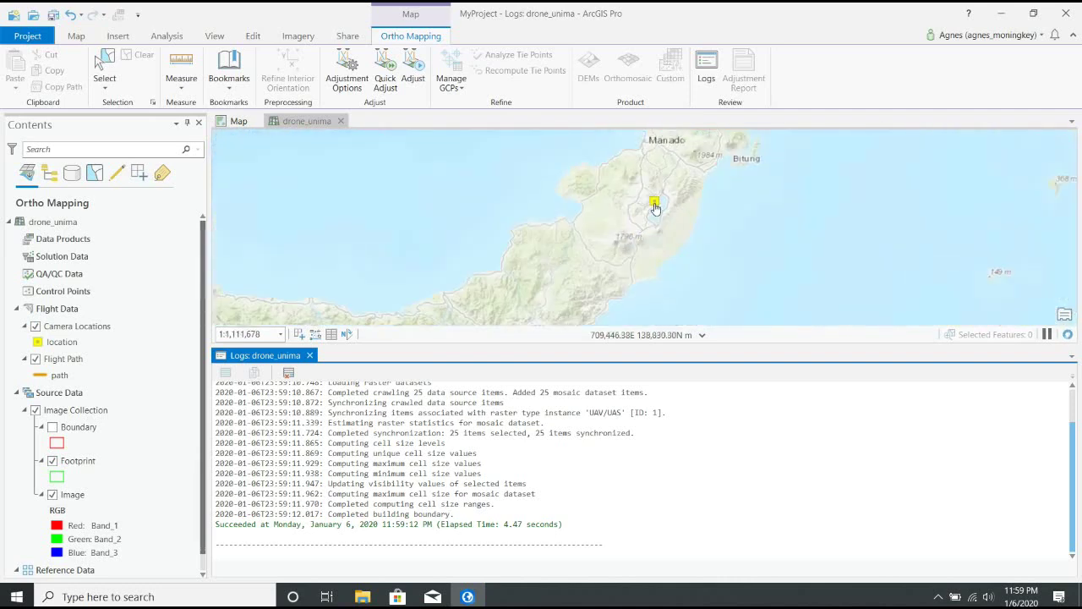
scroll(655, 207, "up", 4)
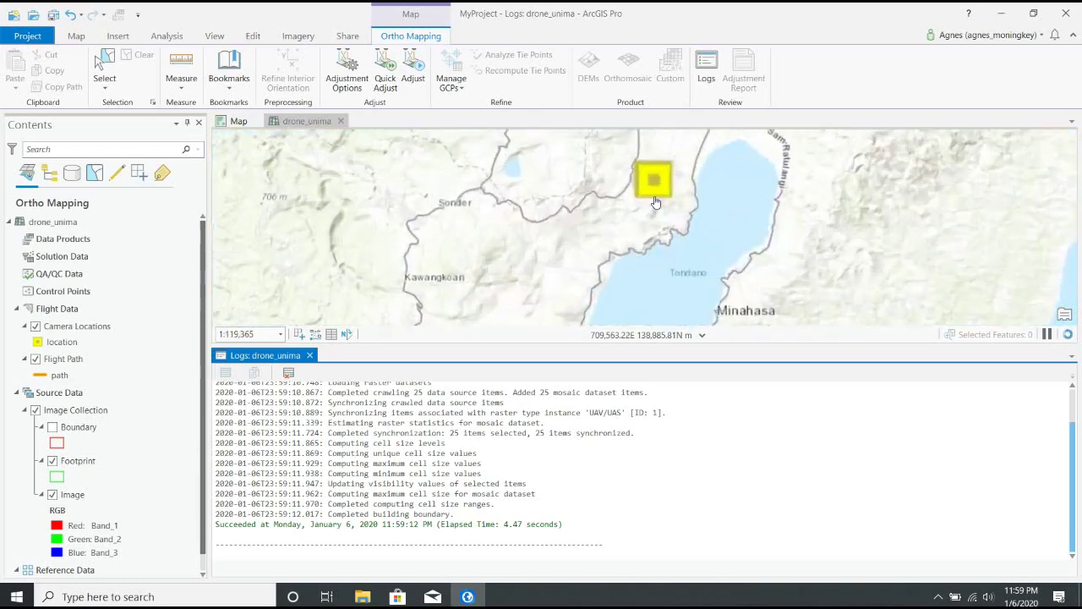
scroll(655, 203, "up", 2)
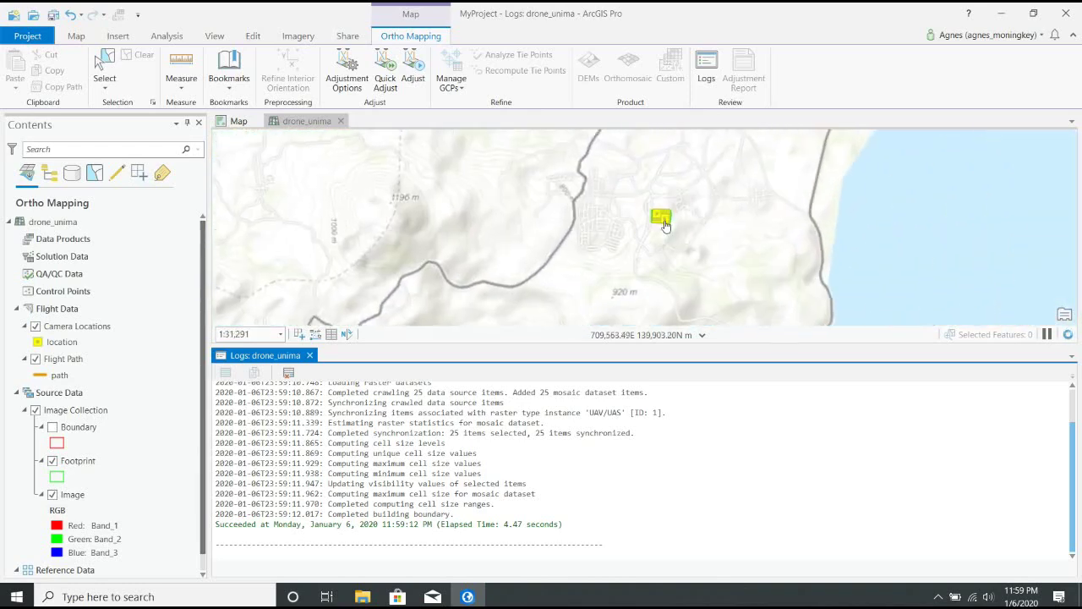
scroll(664, 221, "up", 2)
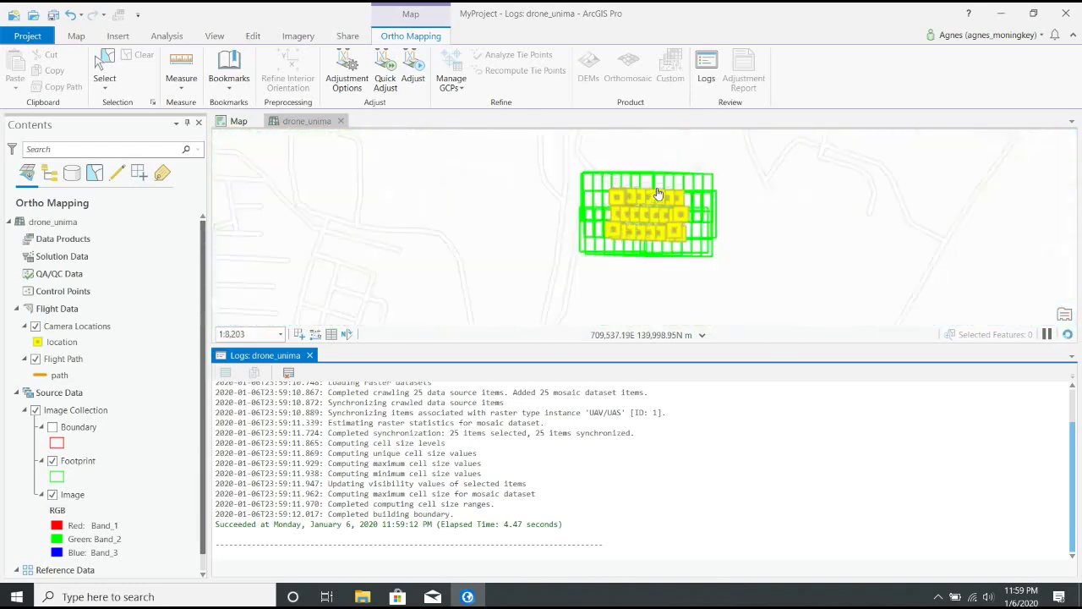
scroll(658, 195, "up", 1)
scroll(658, 199, "up", 1)
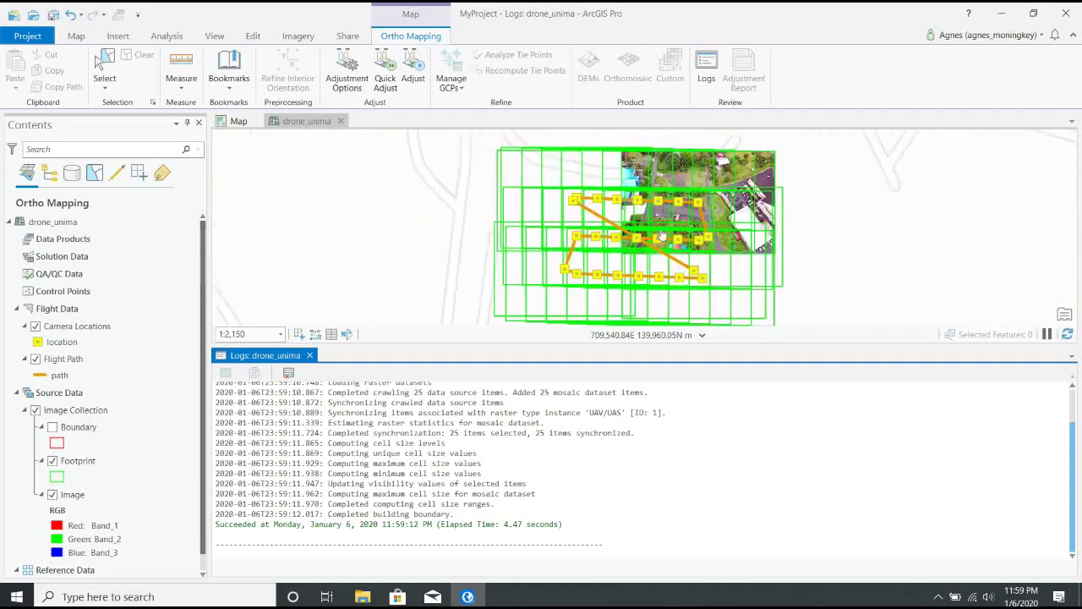
scroll(660, 220, "up", 1)
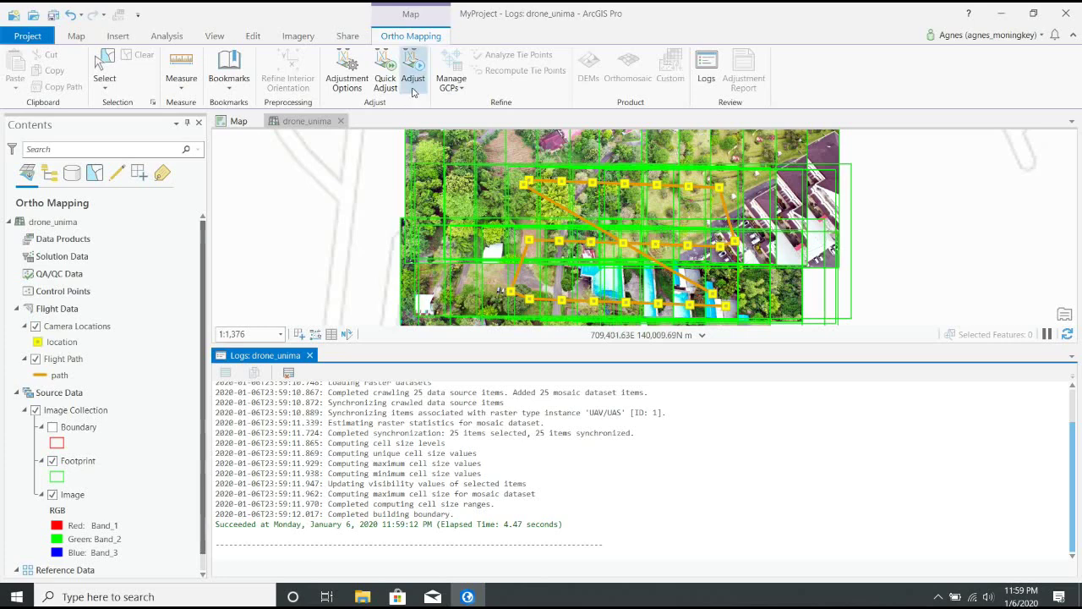
- Set the GPS location accuracy to Medium in the adjustment options and run the block adjustment on the image collection
left_click(342, 81)
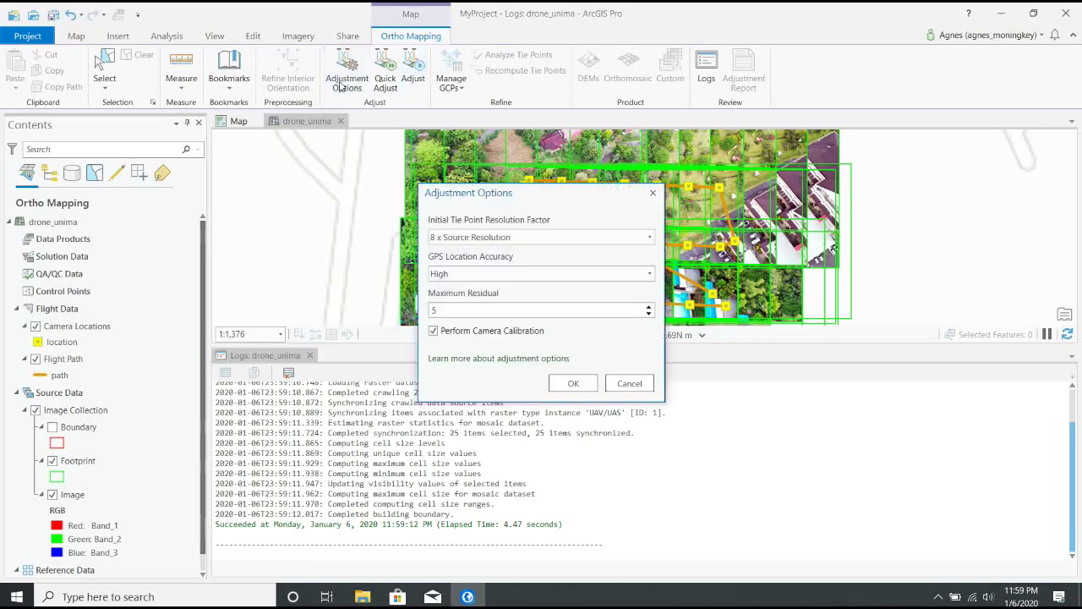
left_click(649, 238)
left_click(649, 239)
left_click(649, 276)
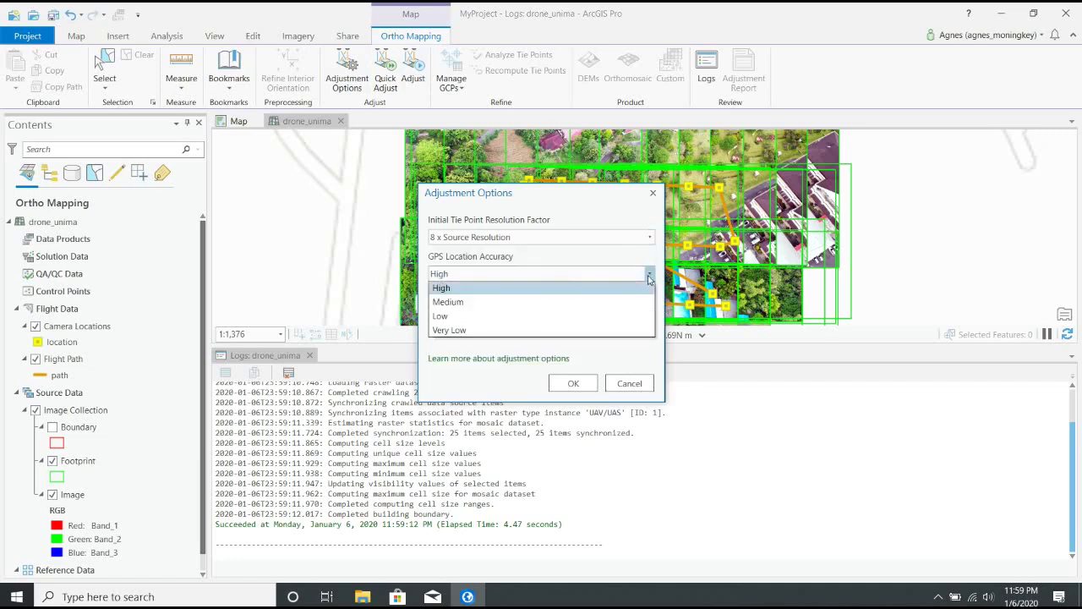
left_click(485, 302)
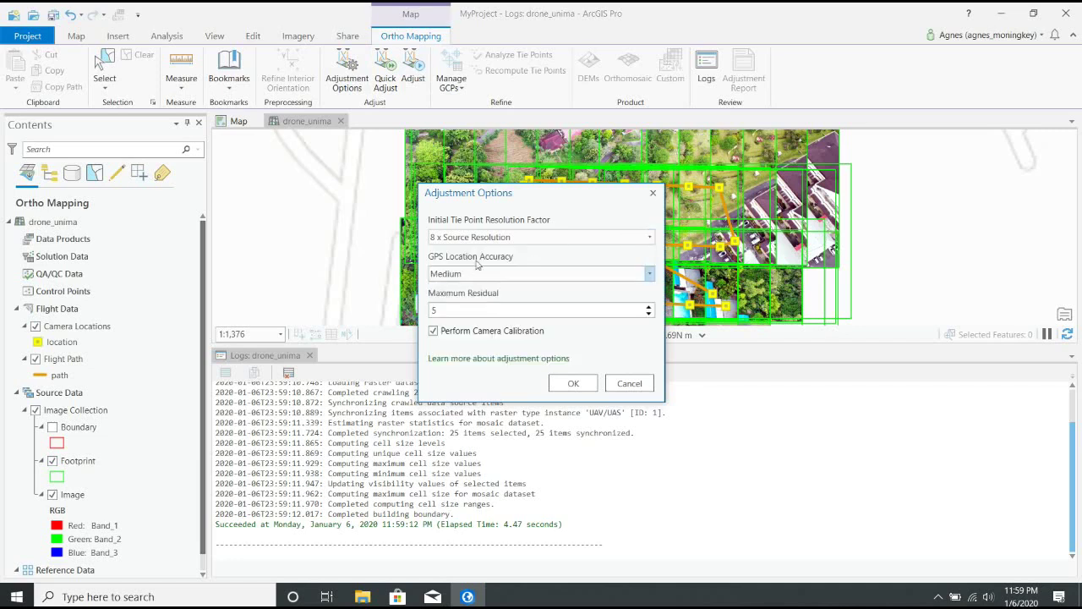
left_click(574, 383)
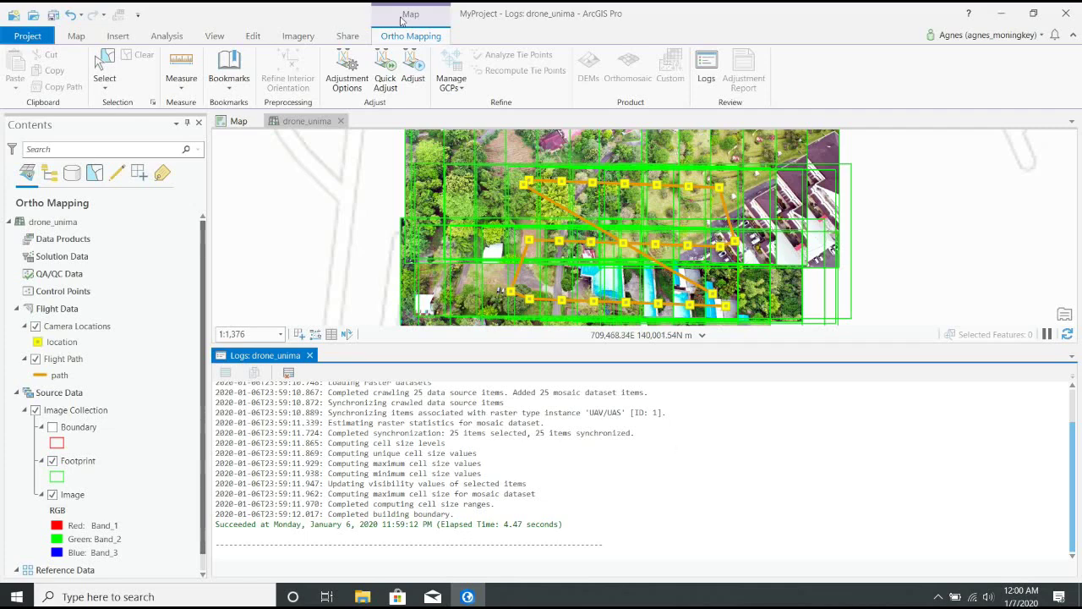
left_click(413, 78)
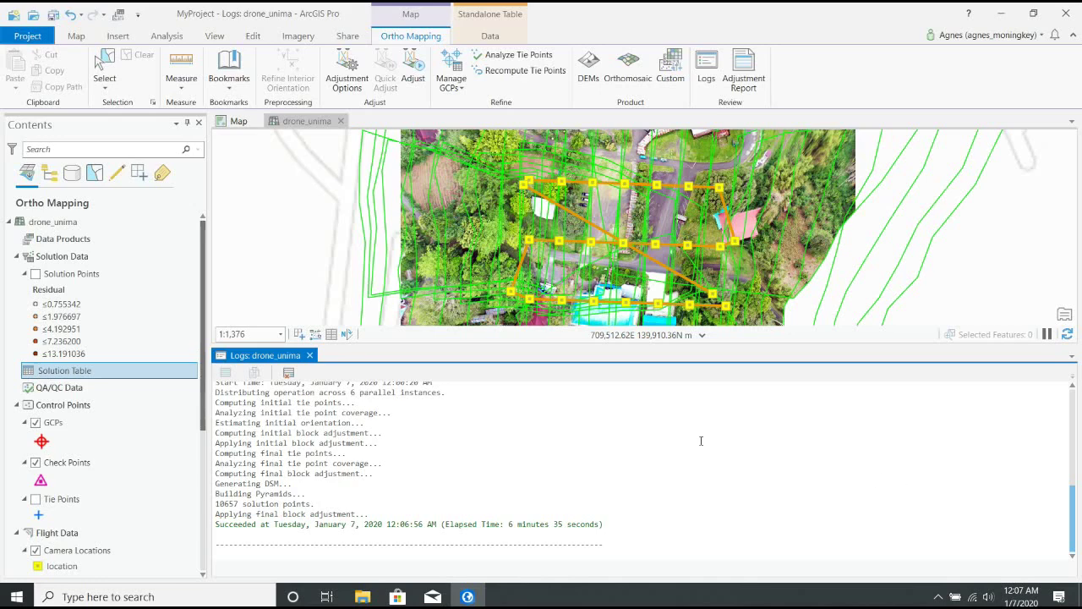
- Generate an orthomosaic in TIFF Format, keeping the default color balance, seamline, pixel size and compression settings
left_click(628, 75)
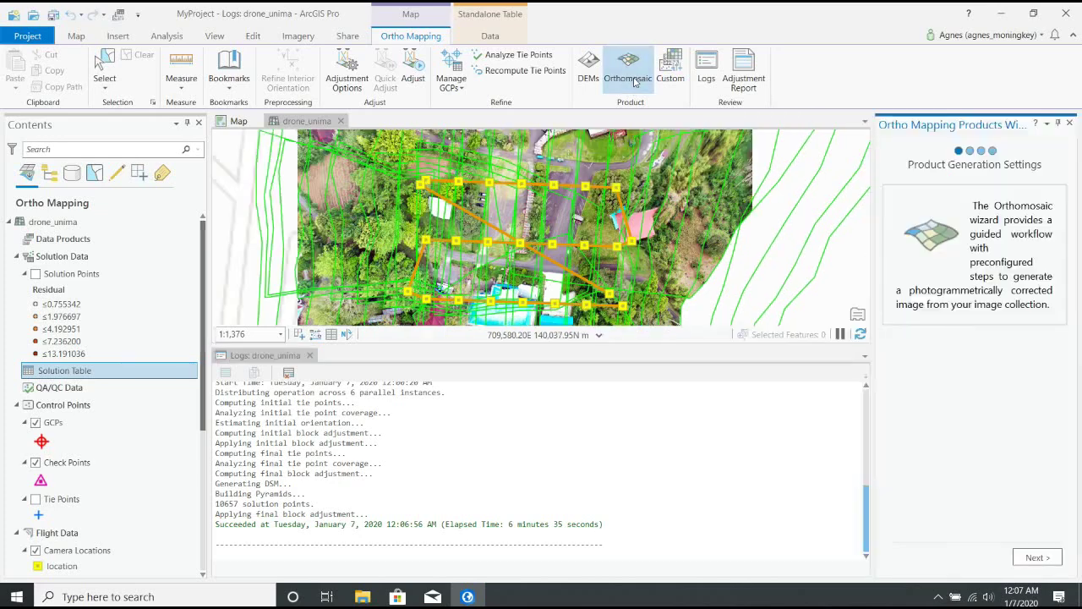
left_click(1047, 558)
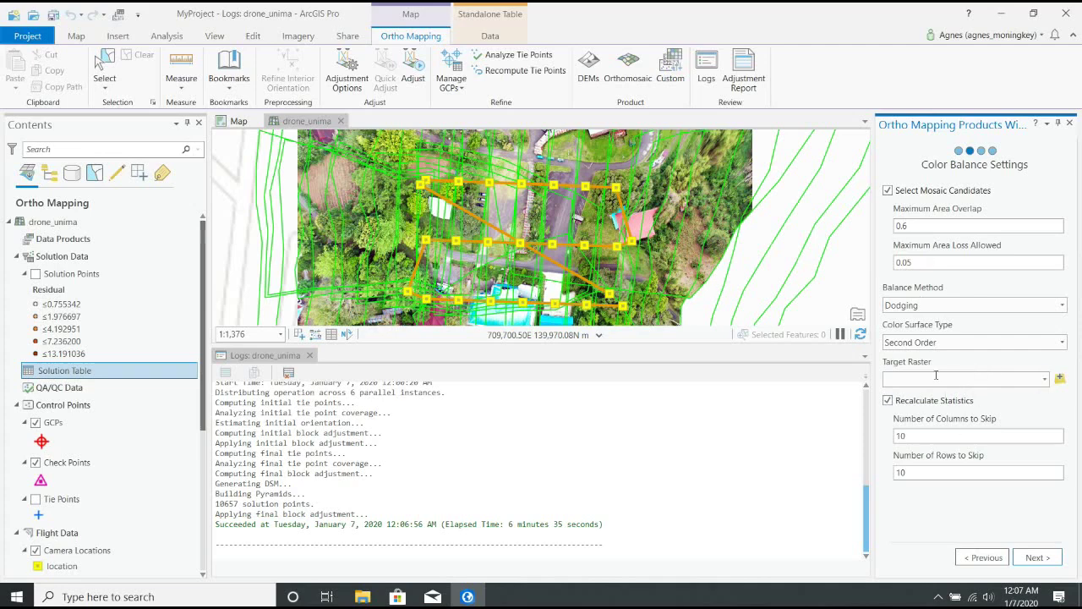
left_click(1035, 558)
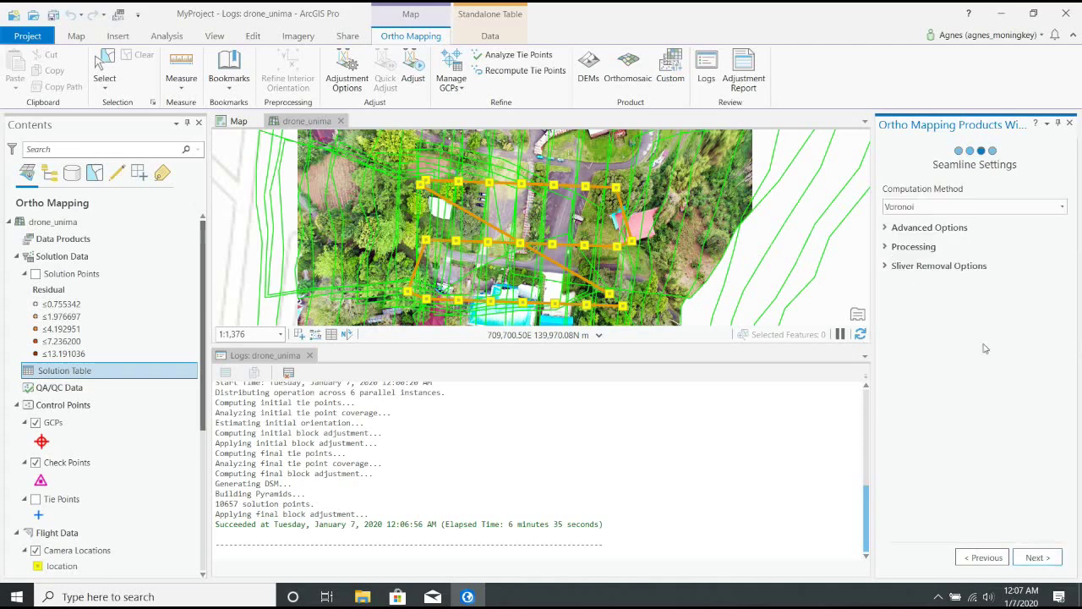
left_click(1038, 557)
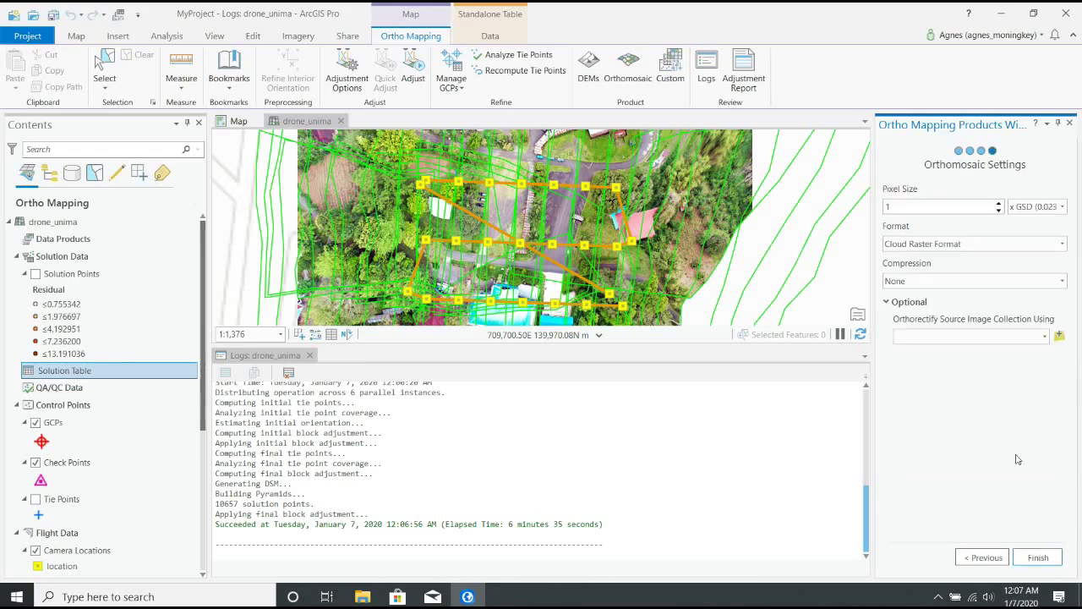
left_click(1062, 244)
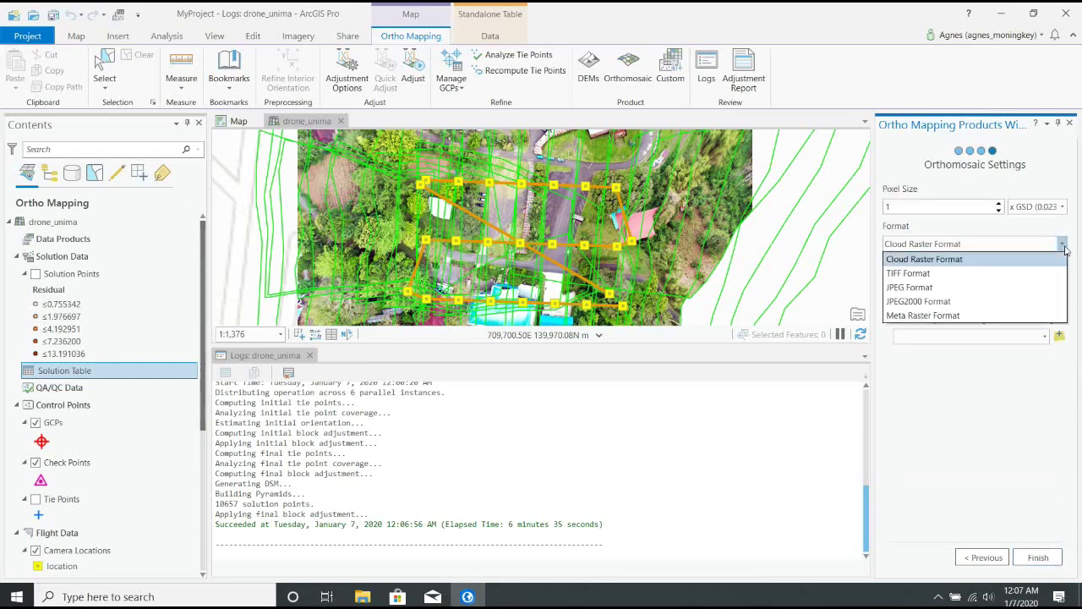
left_click(917, 274)
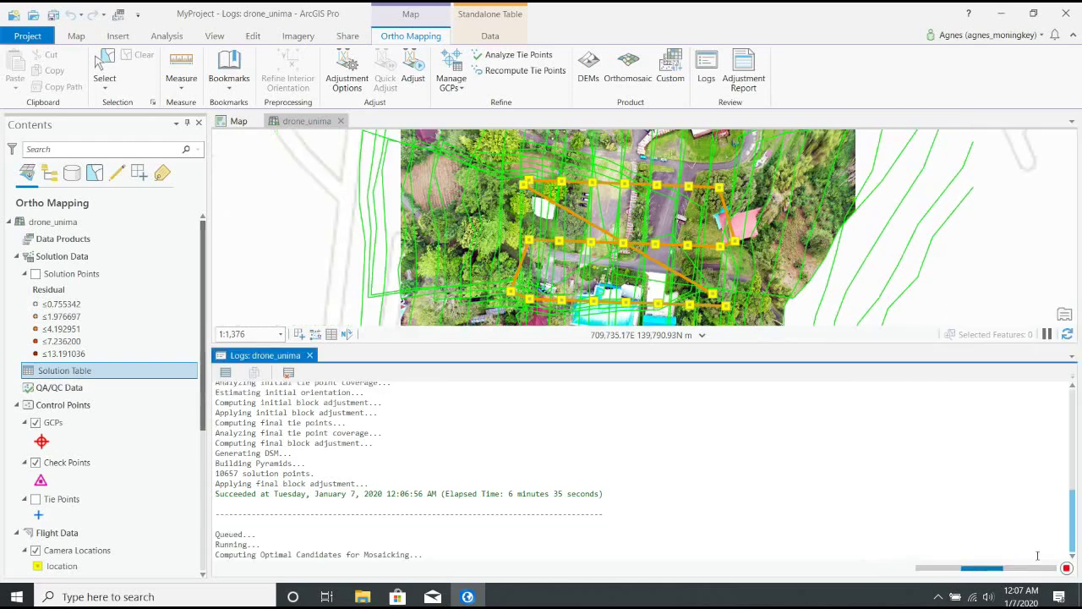
left_click(1038, 558)
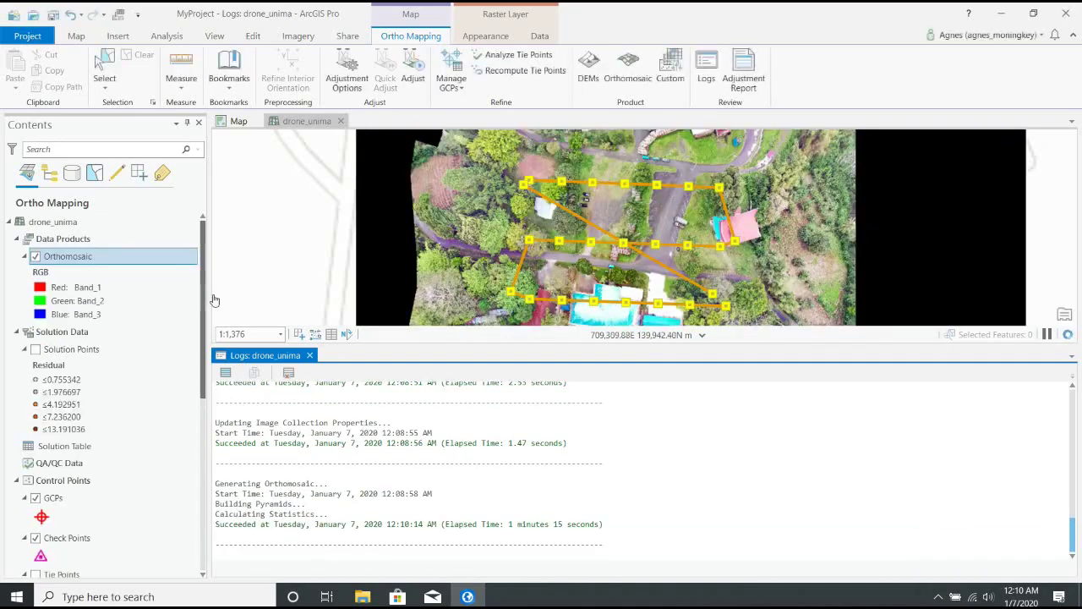
- Hide the Flight Path and Camera Locations layers and inspect the generated orthomosaic
left_click_drag(205, 311, 205, 400)
left_click(35, 473)
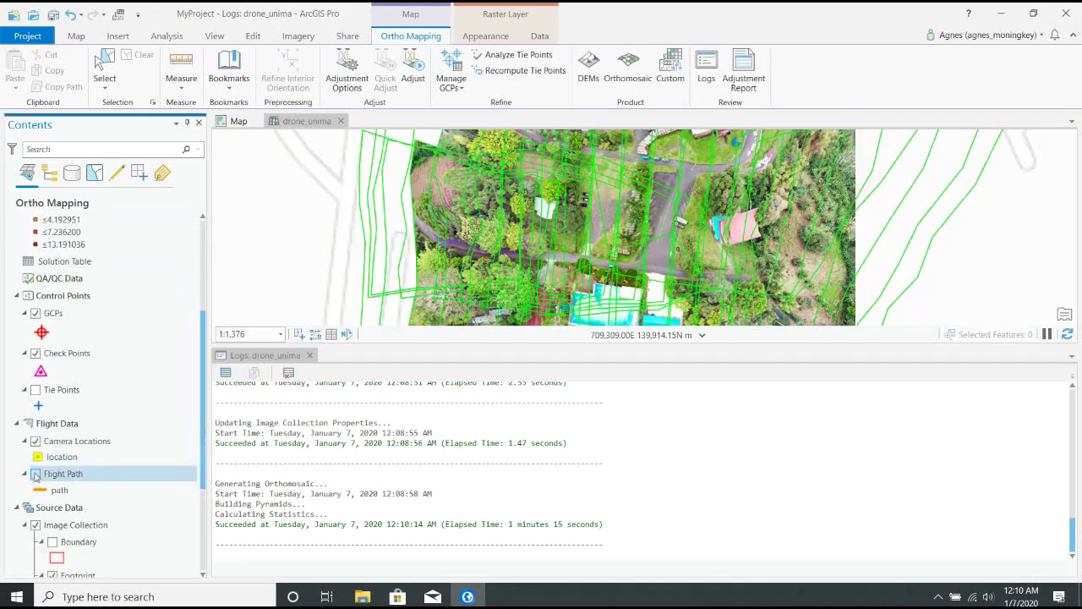
left_click(35, 441)
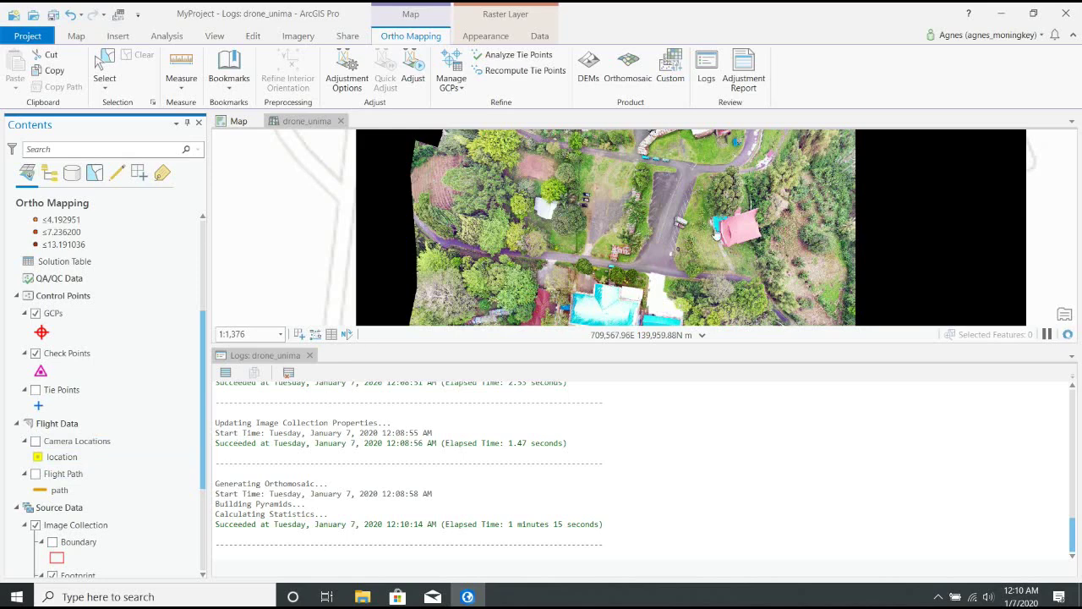
scroll(718, 230, "down", 2)
scroll(735, 219, "up", 3)
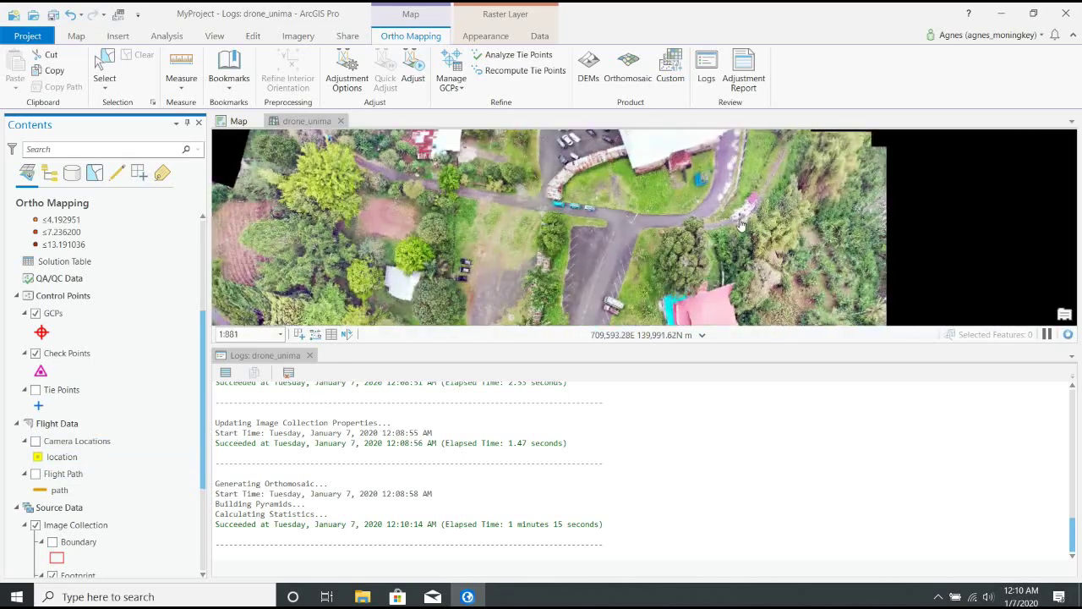
scroll(710, 216, "down", 3)
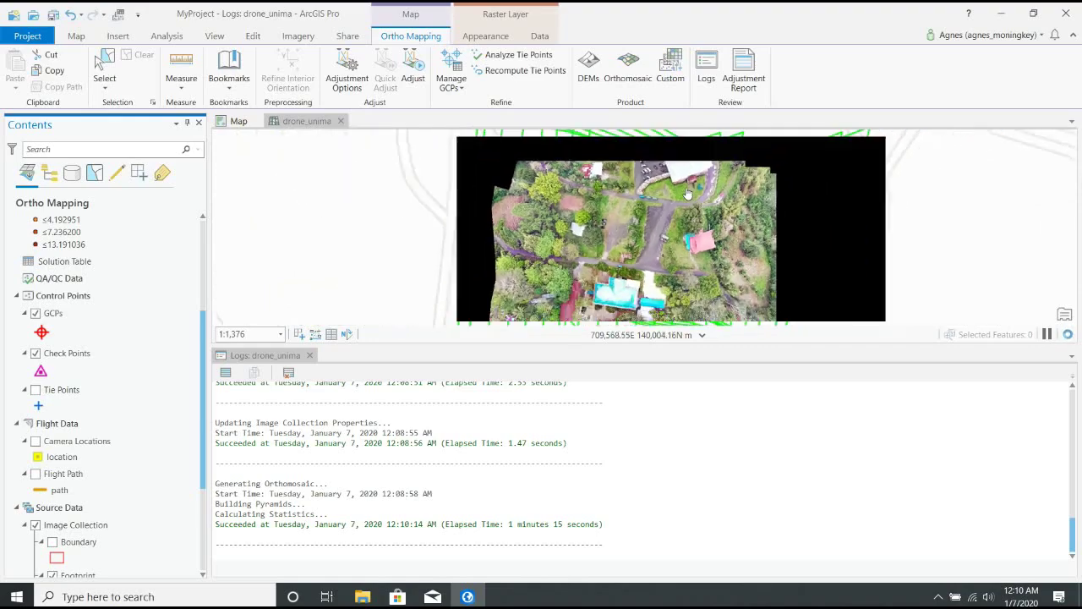
- Examine the orthomosaic's detail around the road junction, buildings and tree cover, then its full extent
scroll(682, 244, "up", 3)
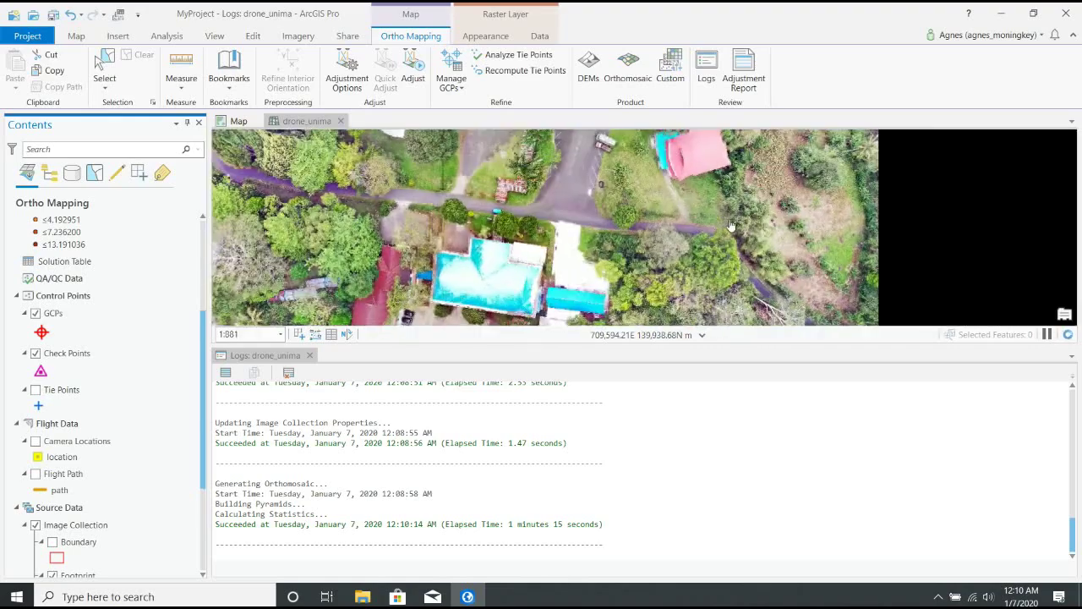
scroll(727, 153, "down", 2)
scroll(725, 152, "up", 3)
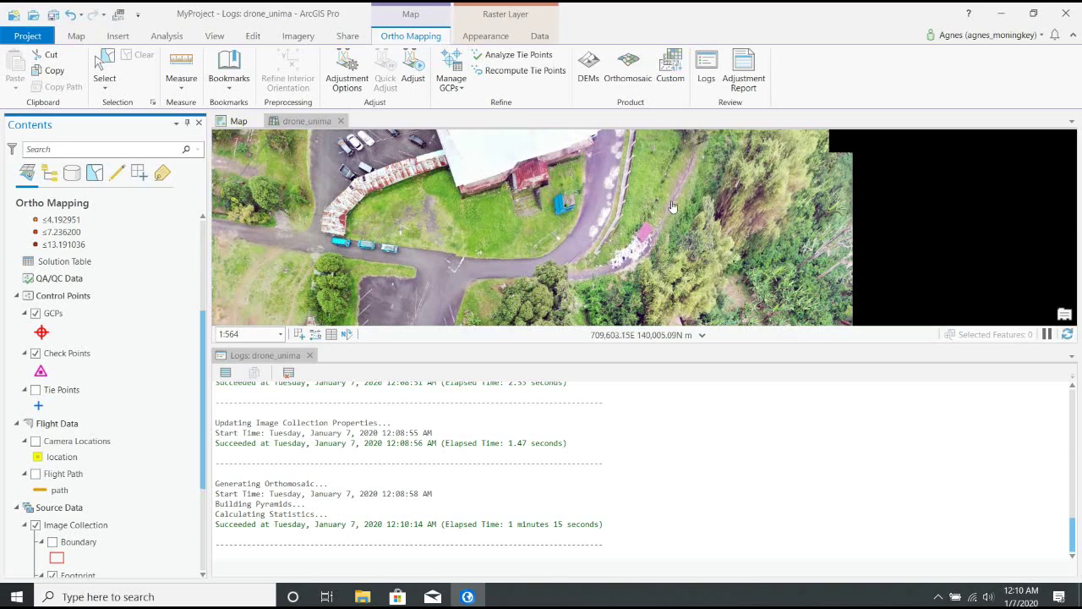
scroll(587, 256, "down", 1)
scroll(575, 283, "up", 5)
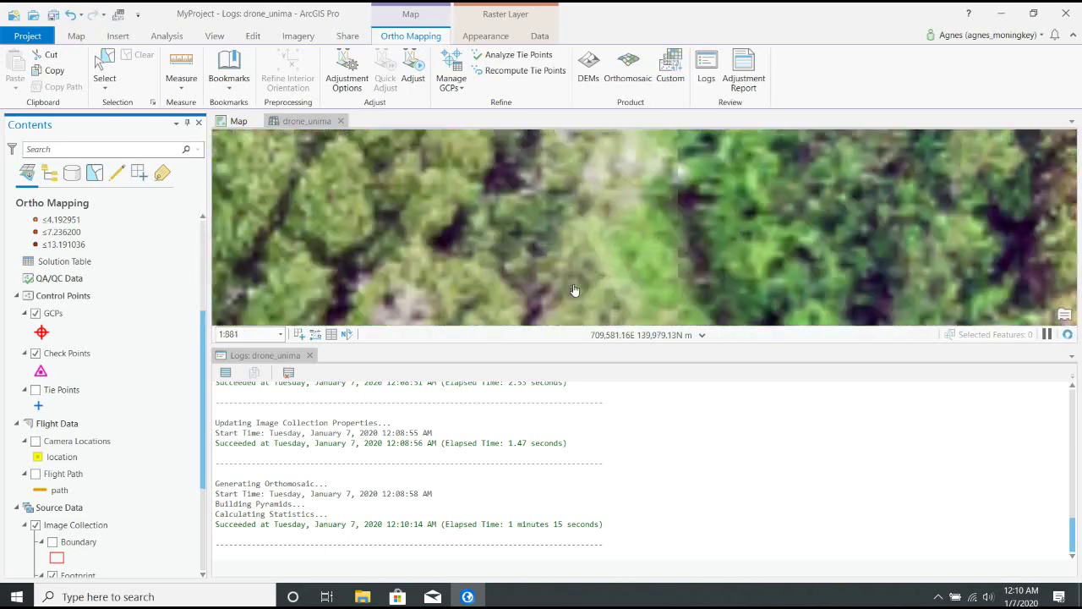
scroll(581, 262, "down", 3)
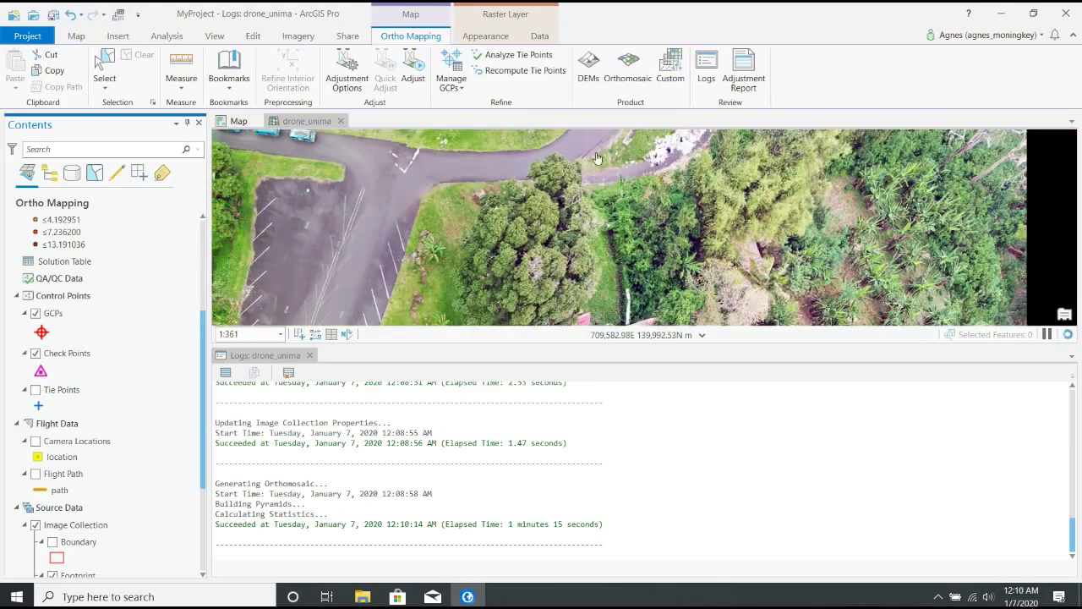
scroll(597, 159, "up", 3)
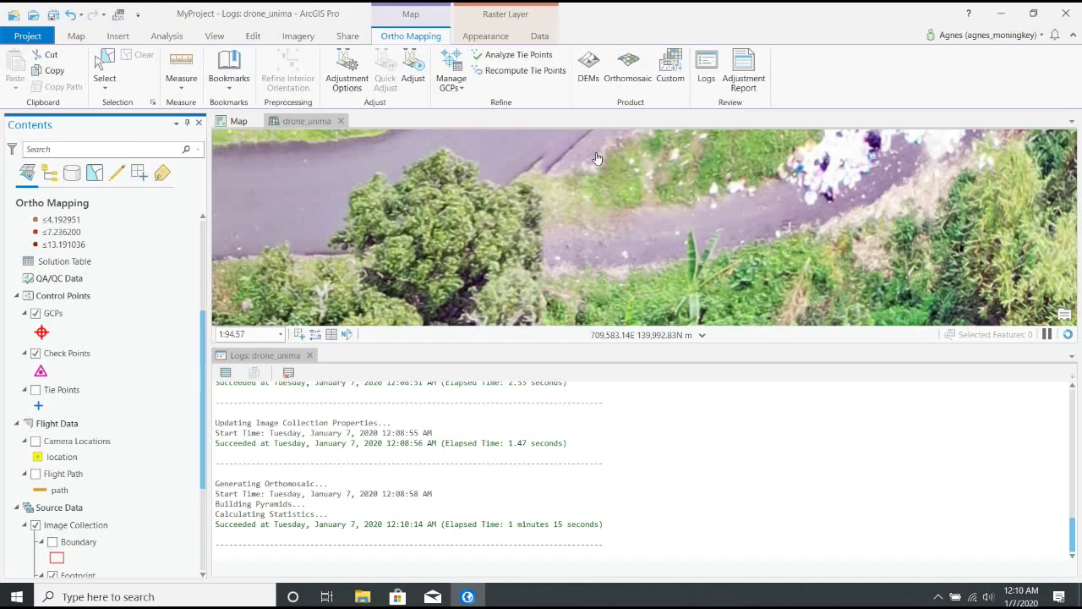
scroll(597, 159, "down", 4)
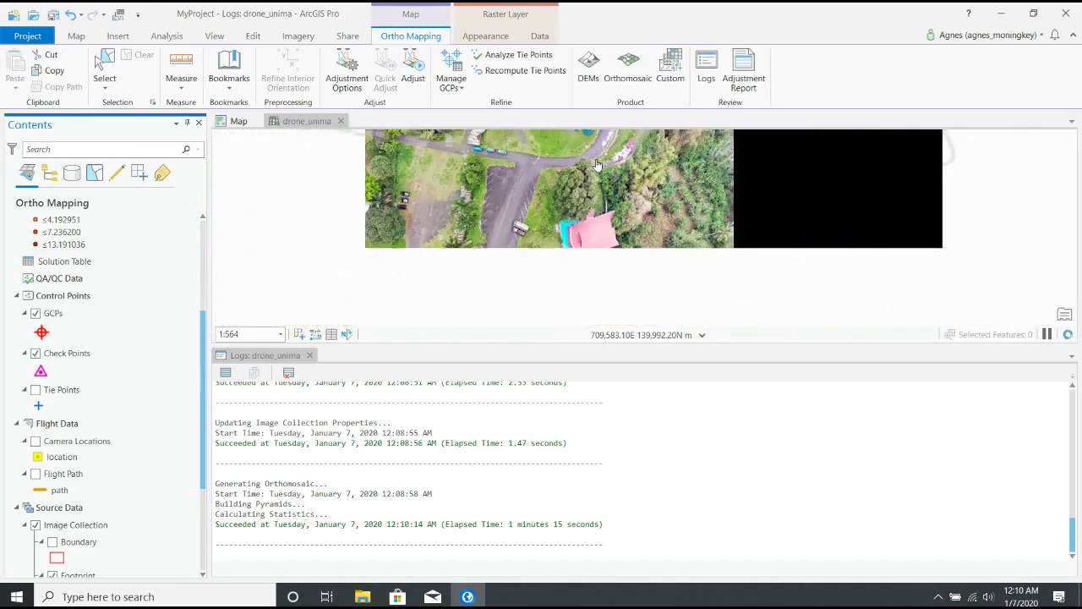
scroll(597, 164, "down", 2)
scroll(597, 163, "down", 3)
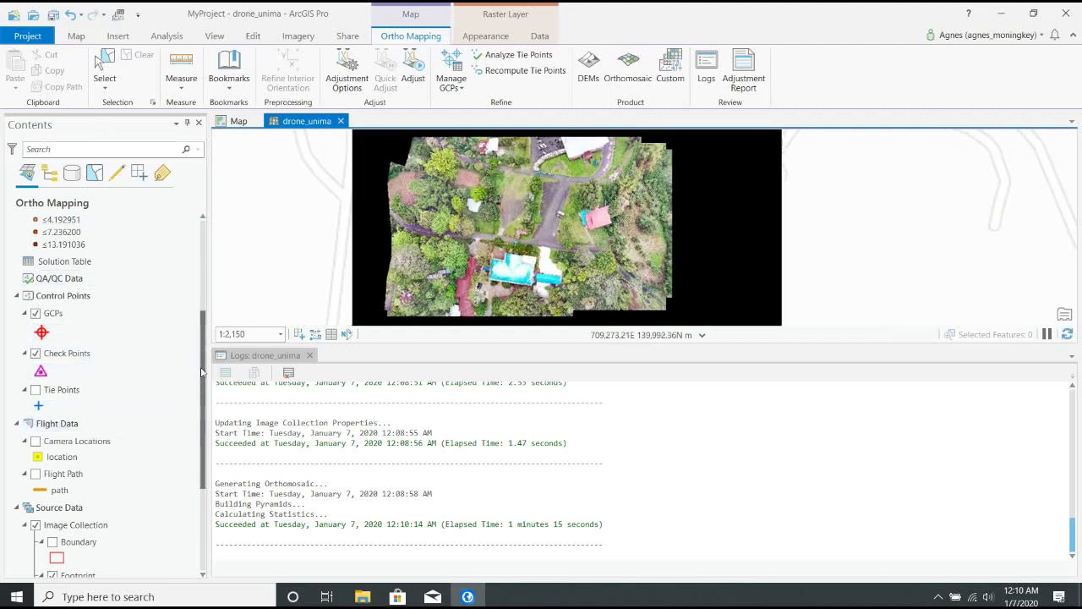
- Open the Export Raster settings for the Image Collection layer
left_click_drag(204, 364, 216, 466)
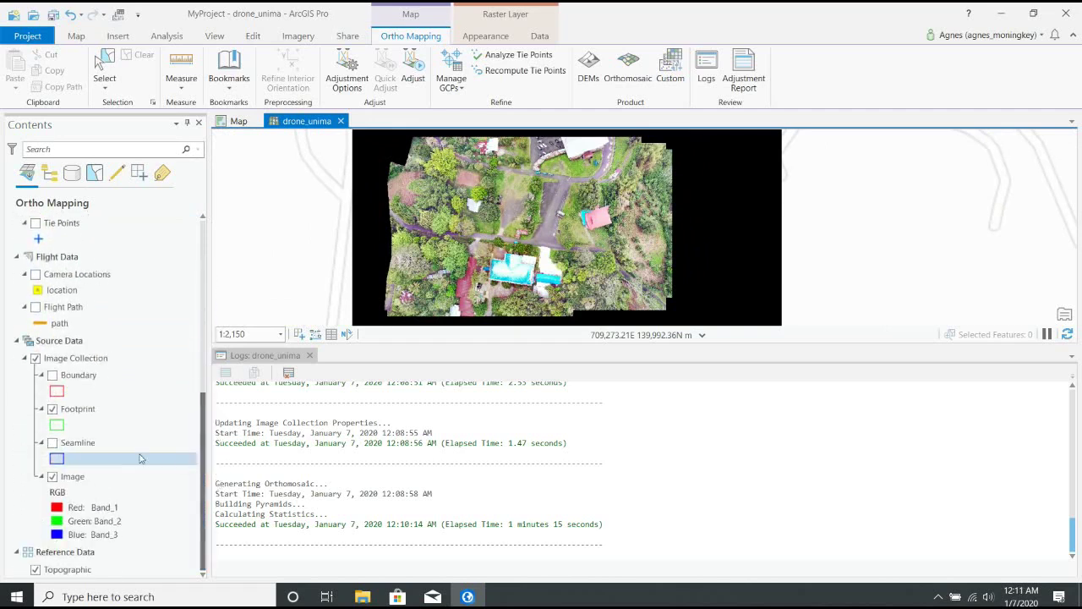
left_click(76, 362)
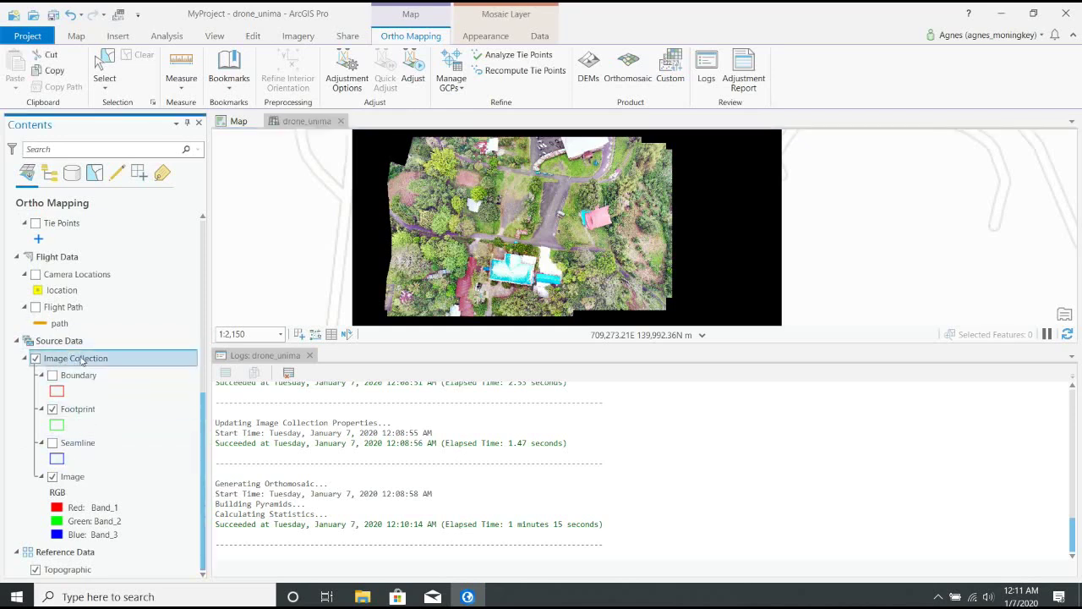
right_click(82, 362)
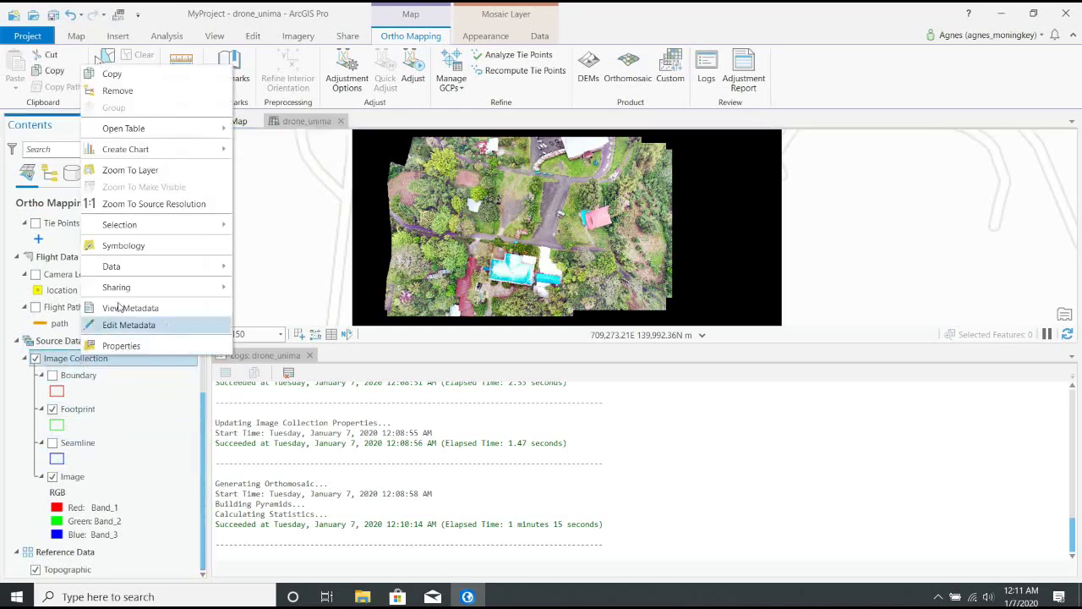
mouse_move(130, 274)
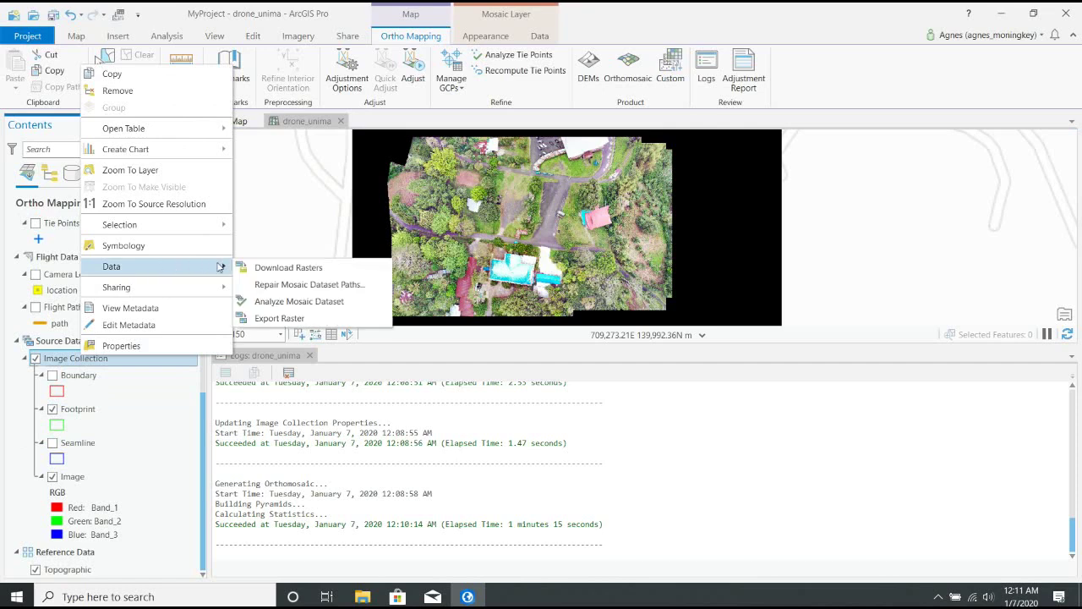
left_click(274, 319)
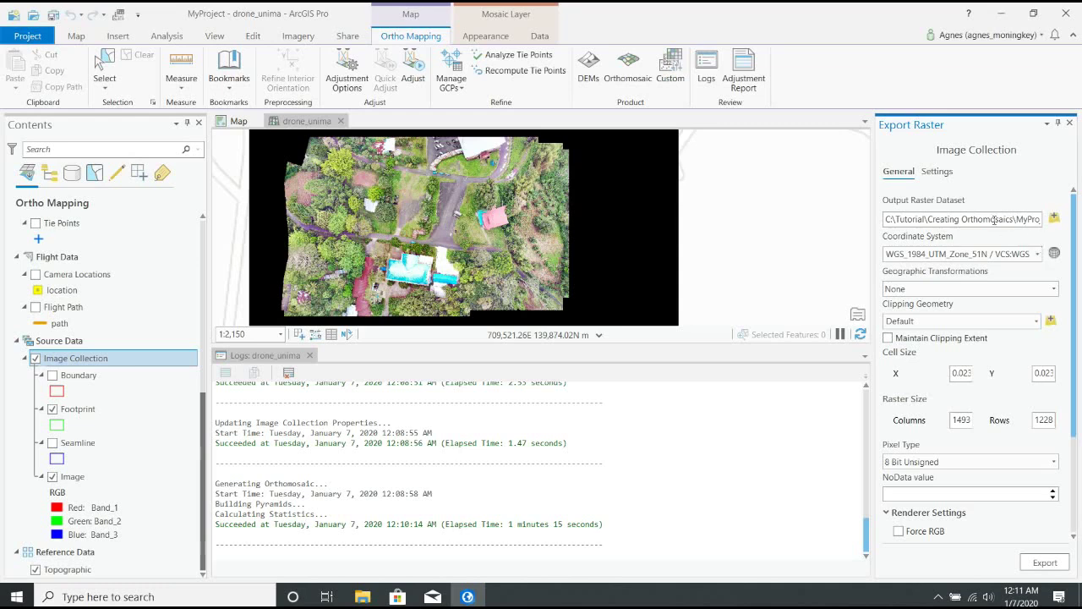
- Browse to C:\Tutorial\Creating Orthomosaics as the location for the output raster dataset
left_click(1055, 219)
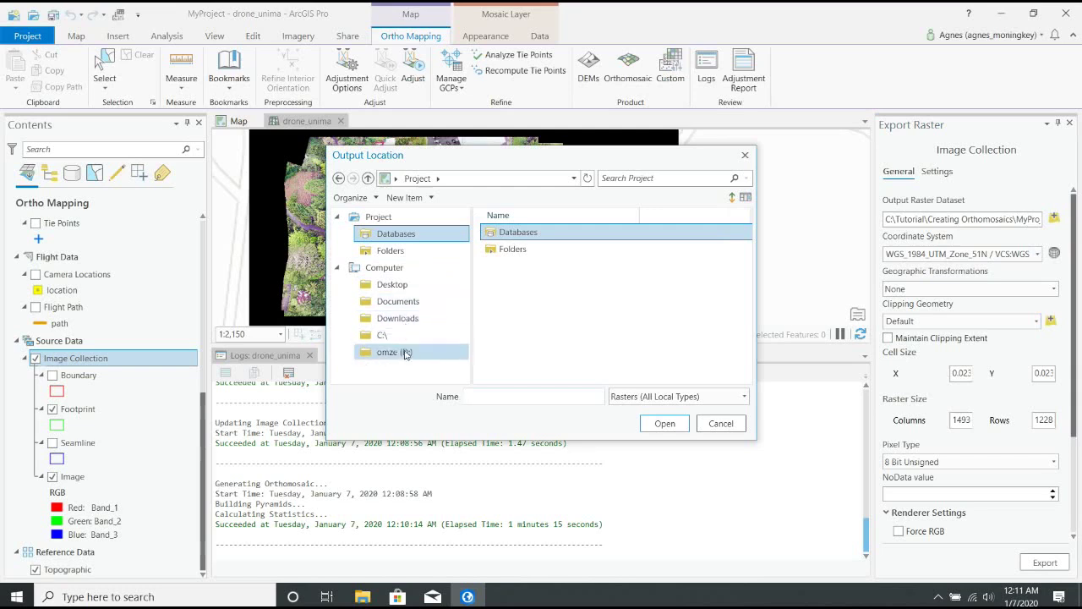
left_click(393, 335)
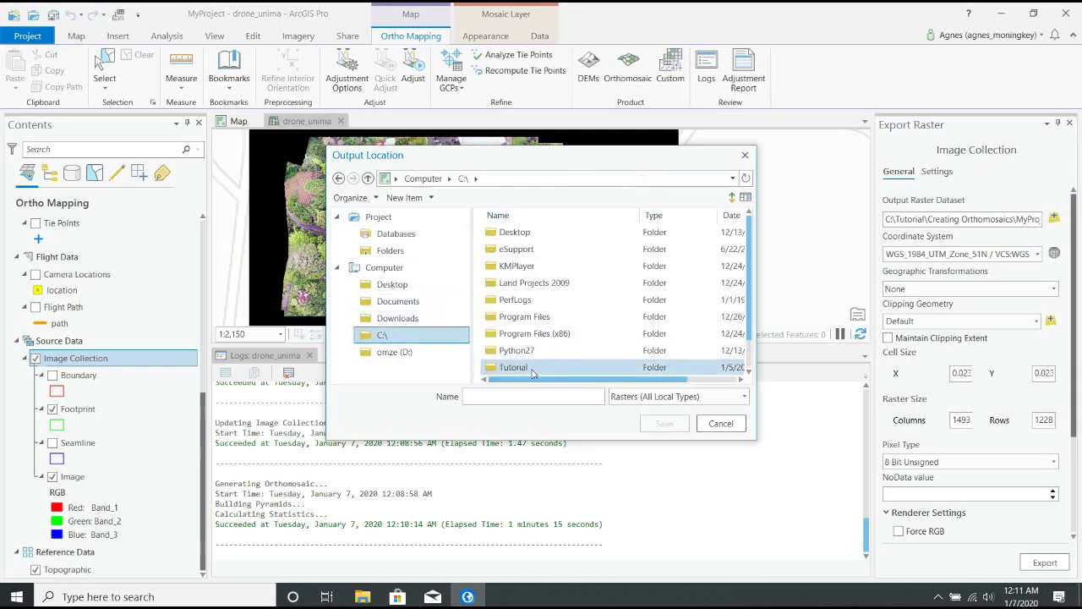
double_click(513, 367)
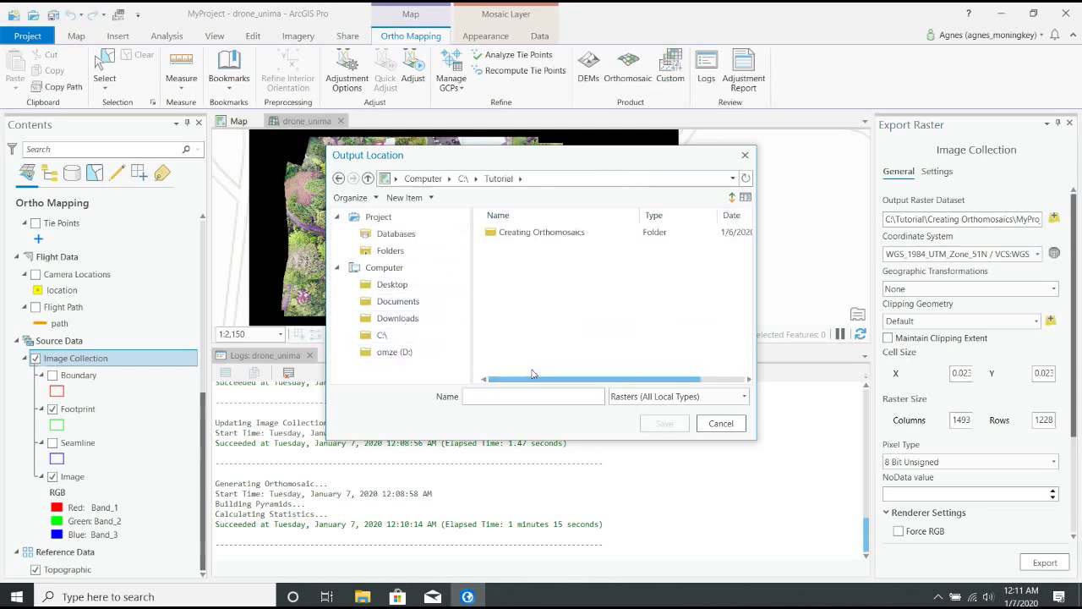
double_click(533, 241)
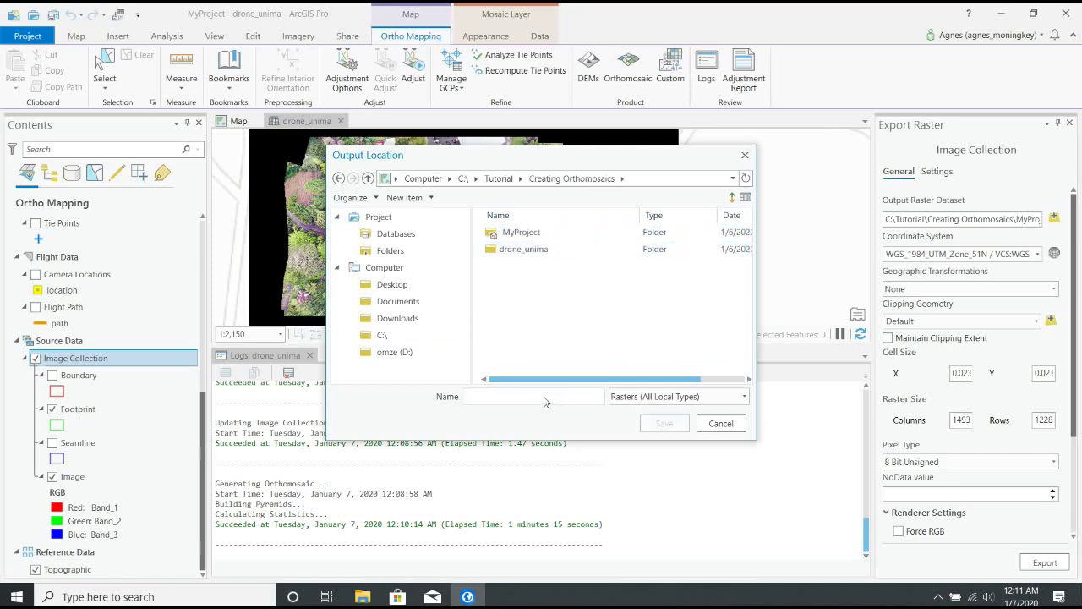
- Try to save the output raster as drone_unima in the Creating Orthomosaics folder
type("unima")
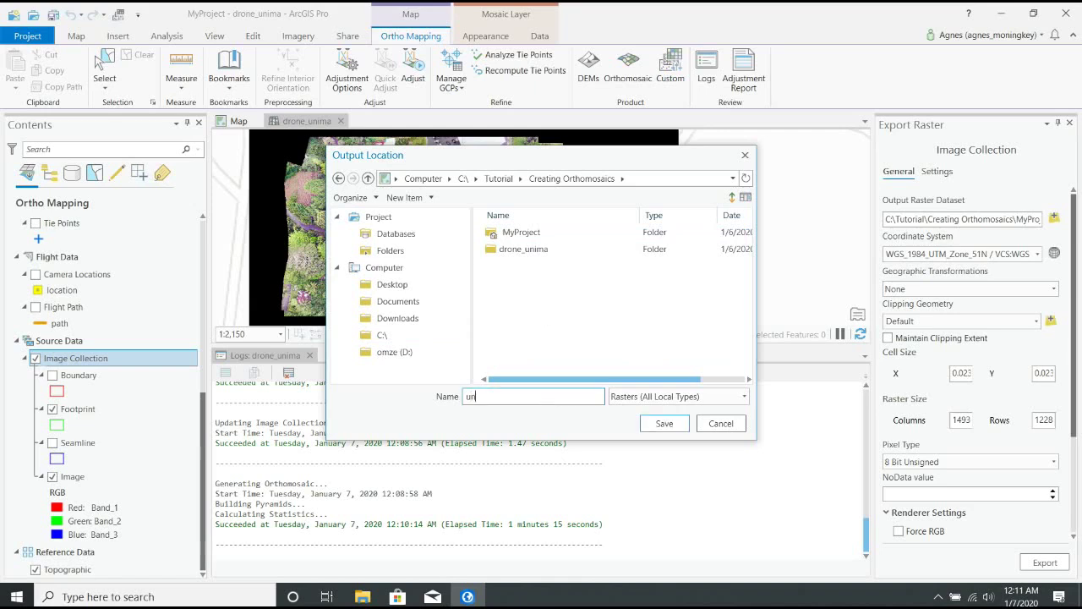
key("BackSpace")
key("BackSpace")
key("BackSpace")
key("BackSpace")
key("BackSpace")
type("dro")
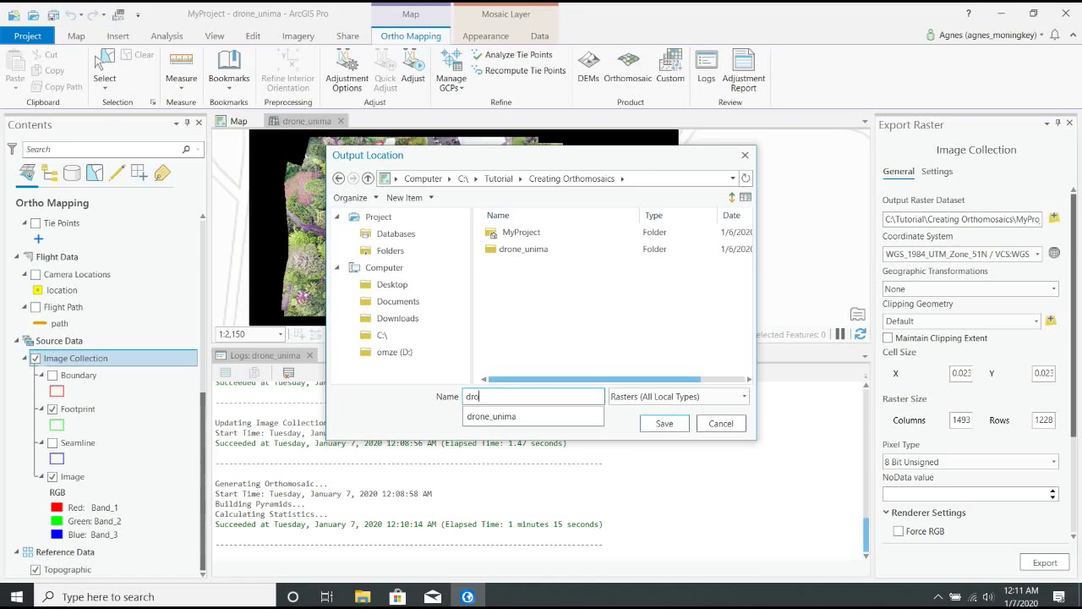
type("ne_unima")
left_click(674, 425)
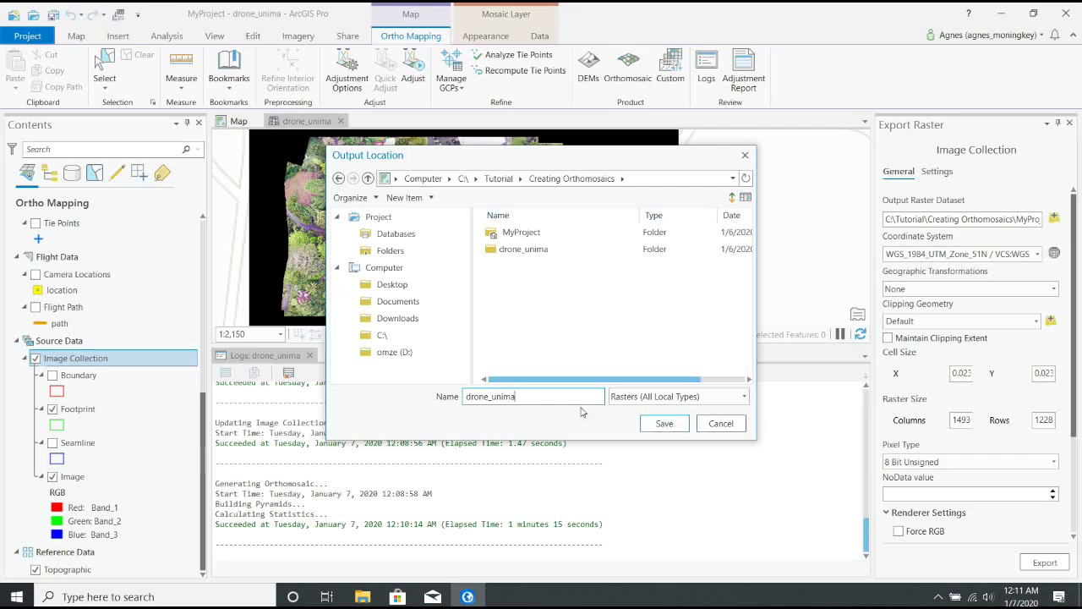
left_click(673, 425)
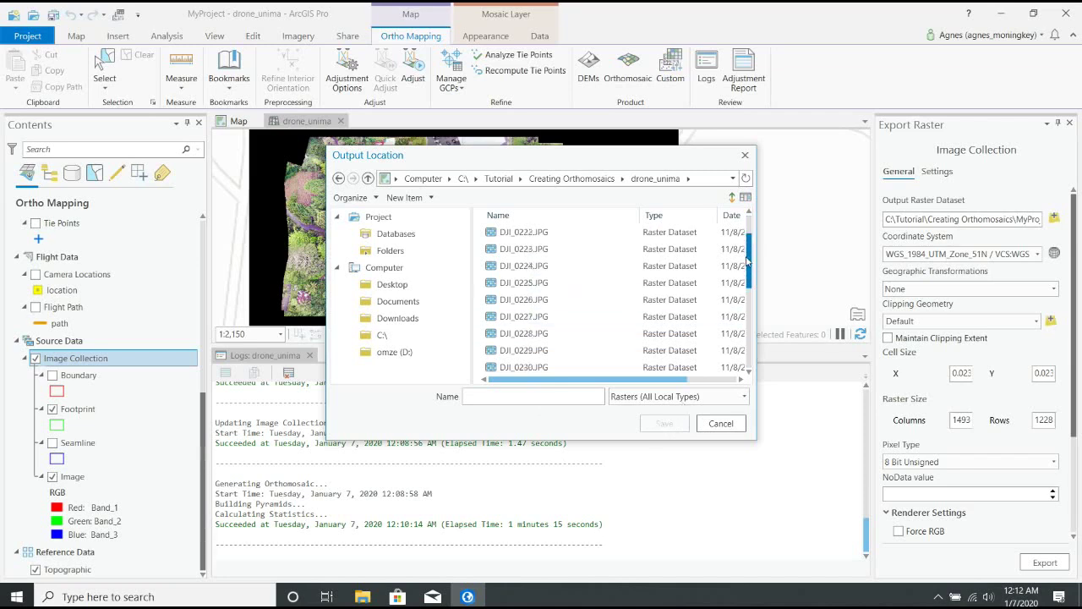
left_click(338, 178)
- Name the output raster drone and save that path in the Creating Orthomosaics folder
left_click(513, 347)
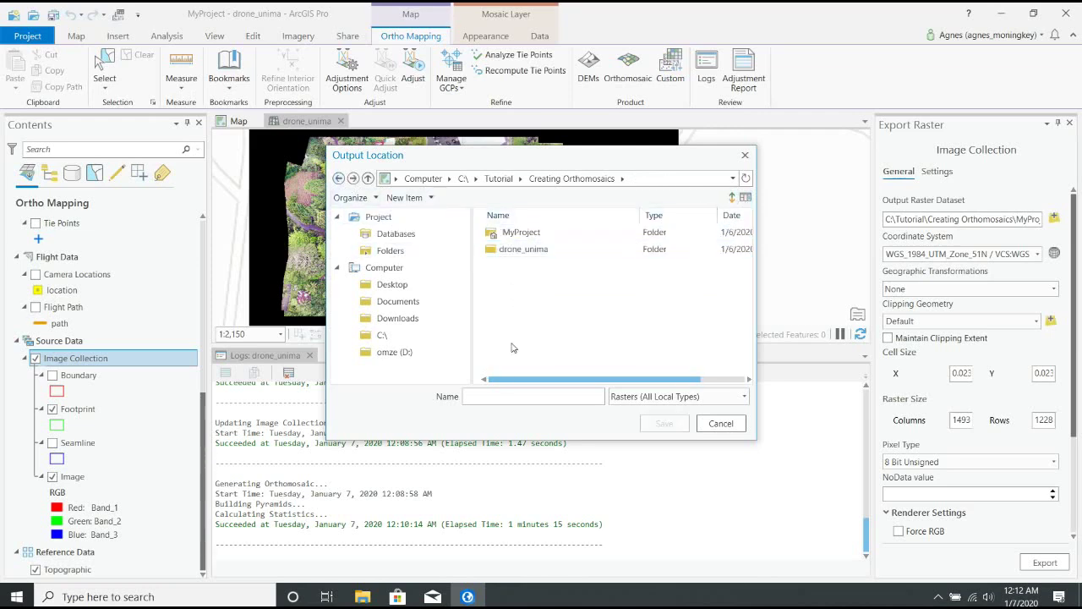
left_click(507, 402)
type("d")
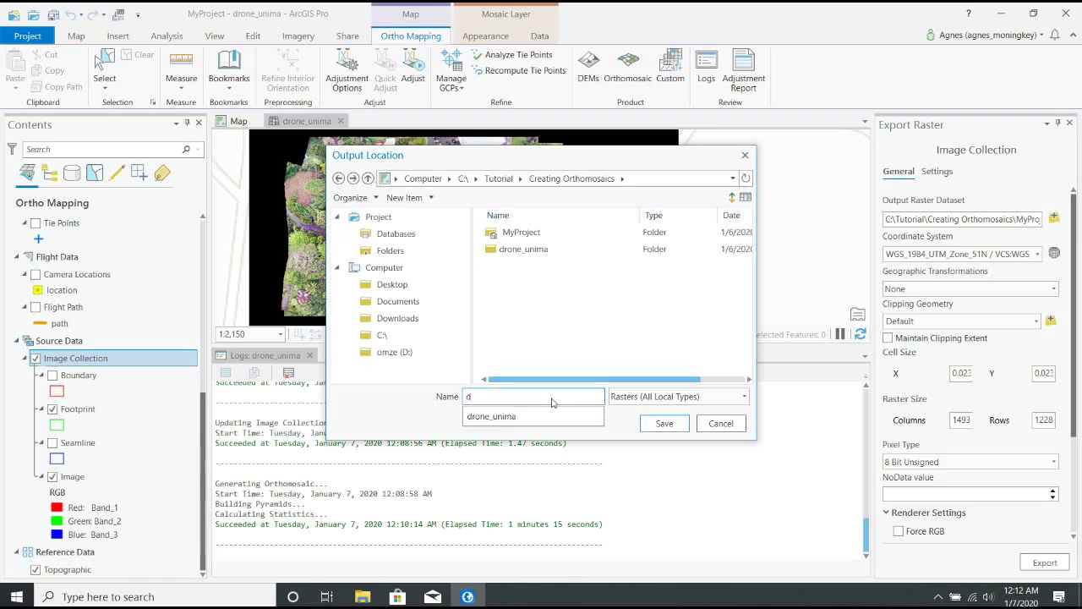
type("rone")
left_click(656, 425)
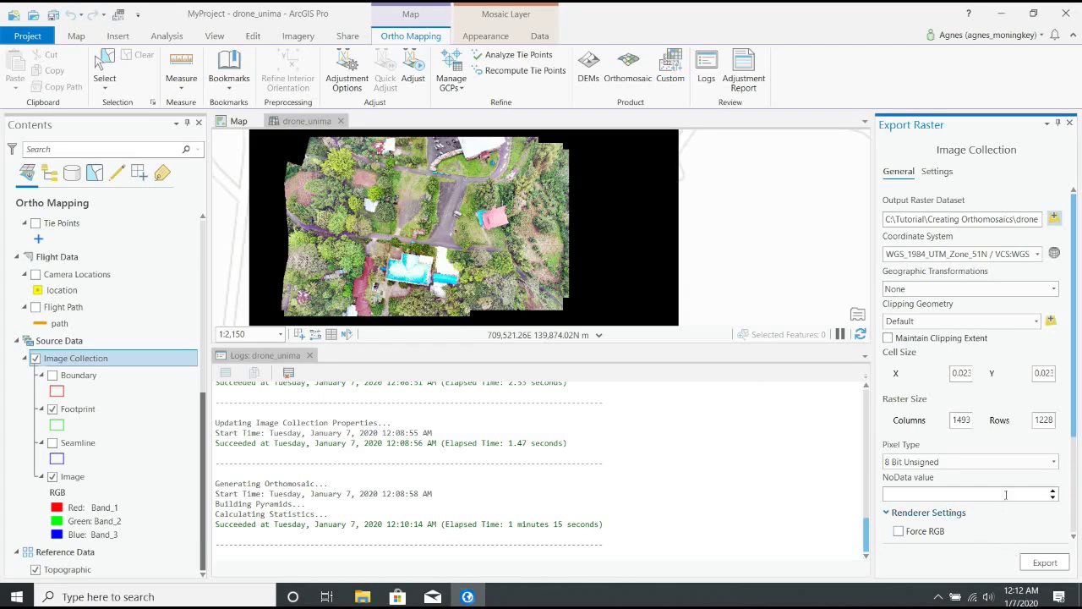
- Set the clipping geometry to the Orthomosaic layer and export the image collection with the remaining default settings
left_click(1036, 322)
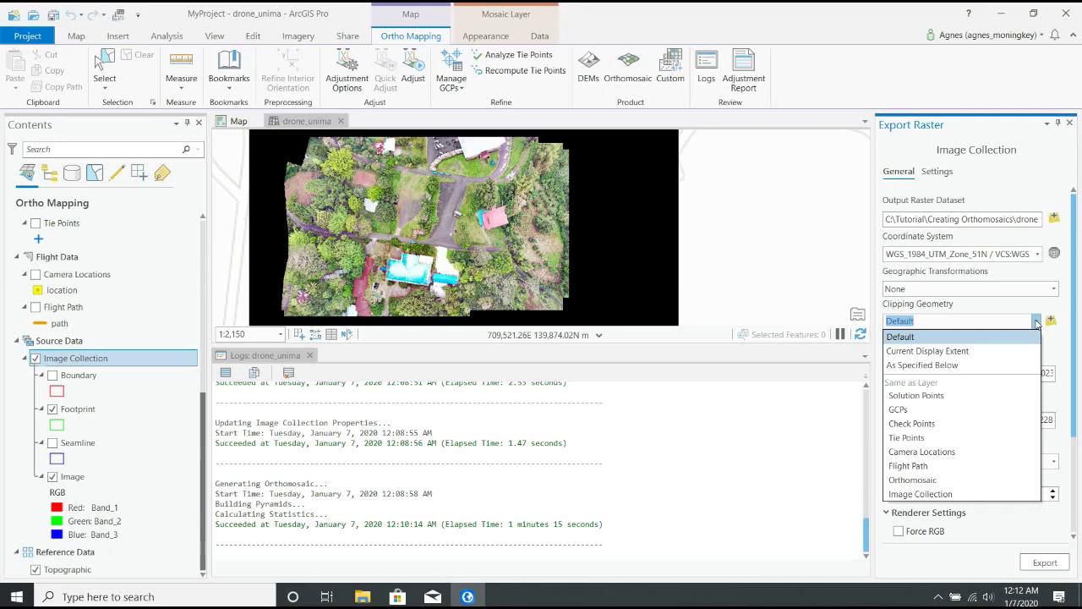
left_click(931, 483)
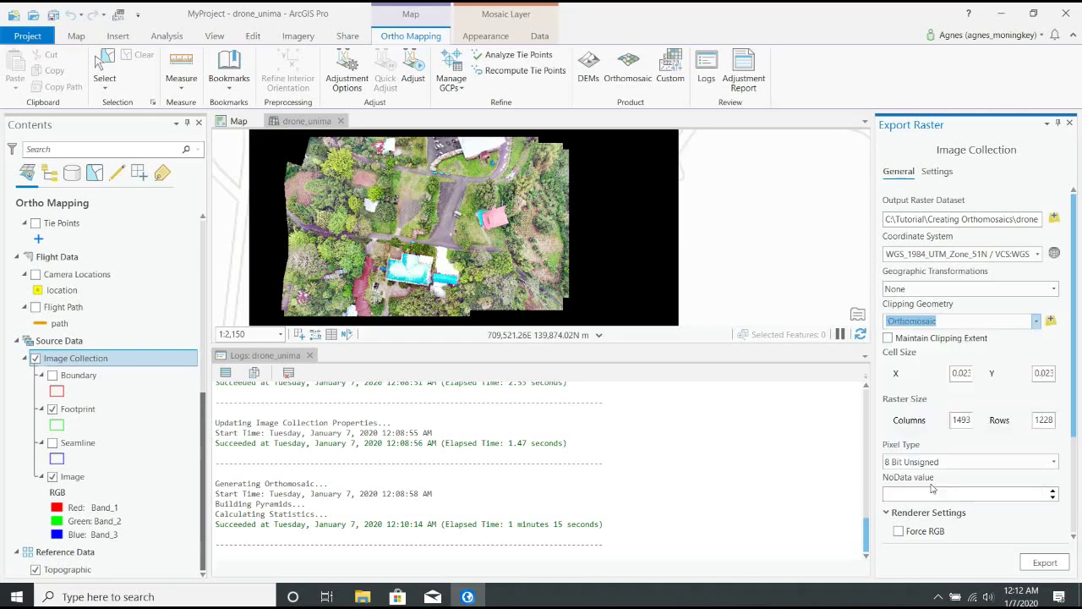
left_click(1039, 566)
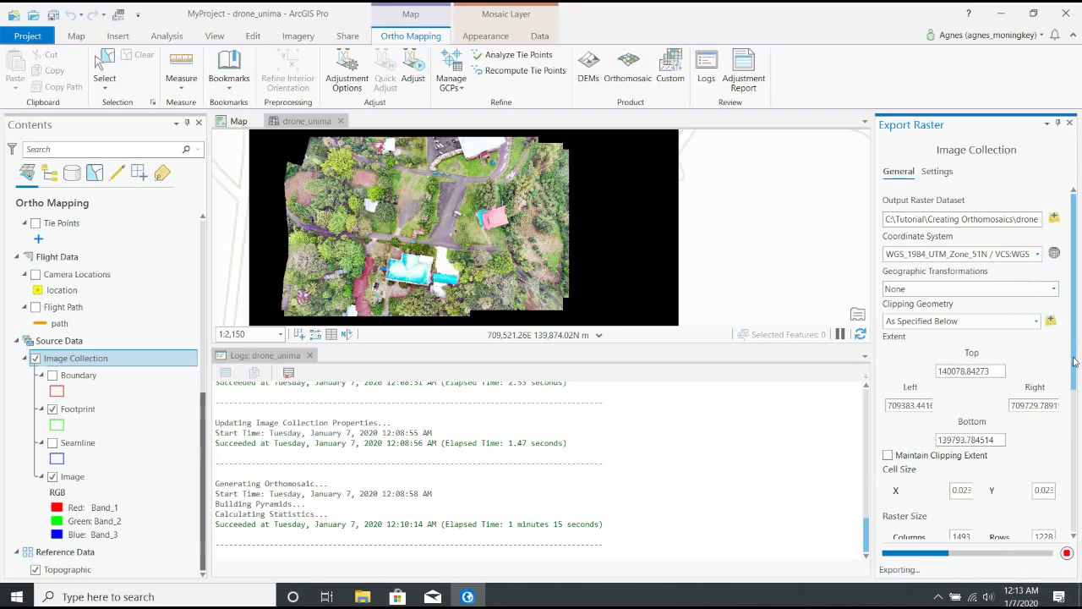
left_click_drag(1074, 364, 1078, 504)
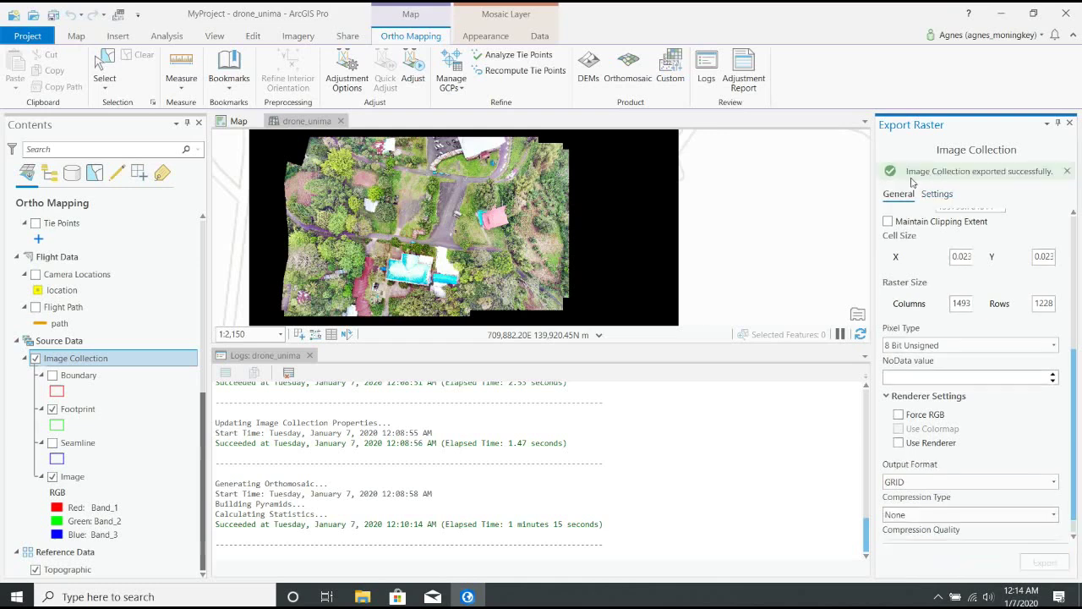
- Close the drone_unima logs and inspect the orthomosaic in the enlarged map view
scroll(478, 221, "up", 2)
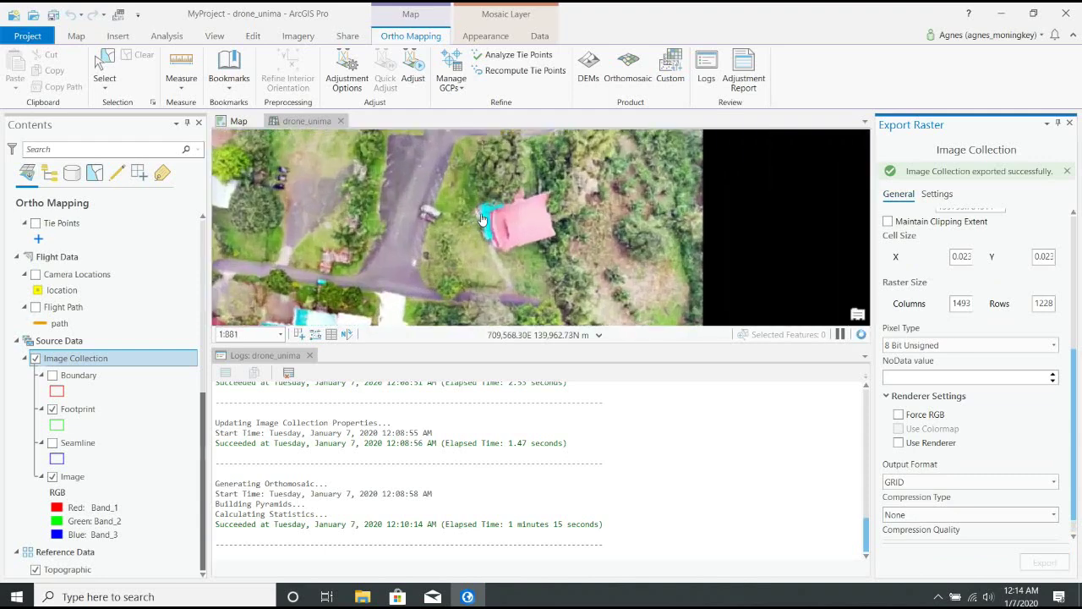
scroll(478, 222, "down", 3)
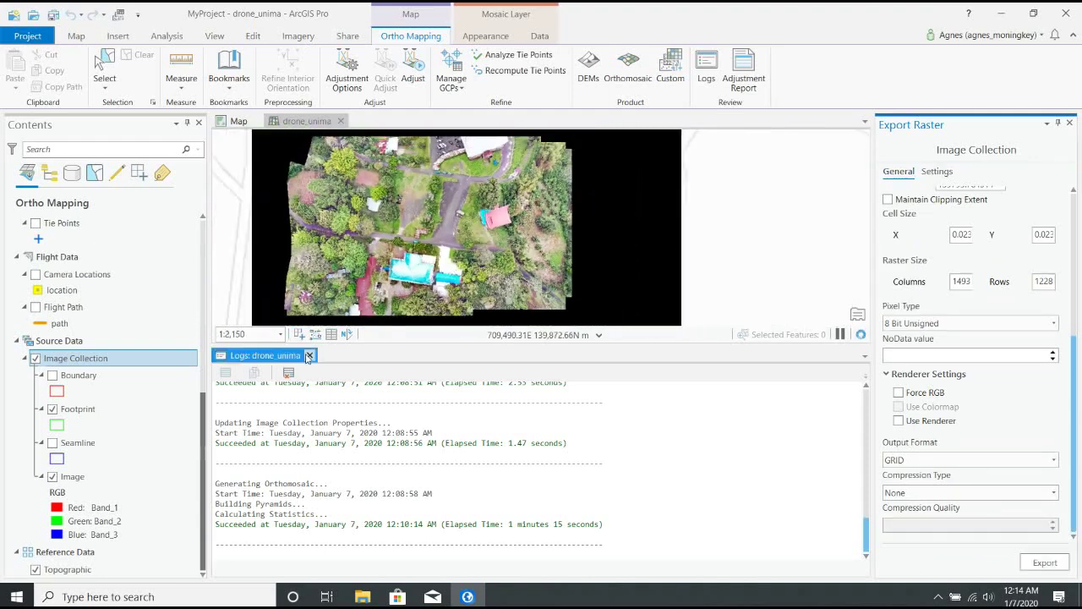
left_click(310, 355)
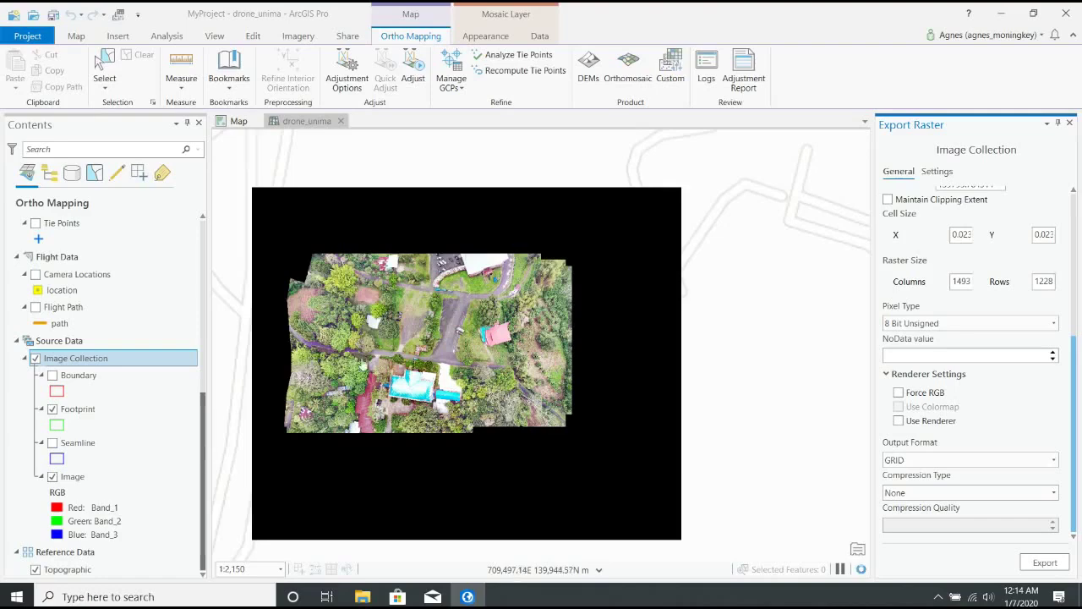
scroll(285, 355, "up", 2)
scroll(321, 358, "up", 2)
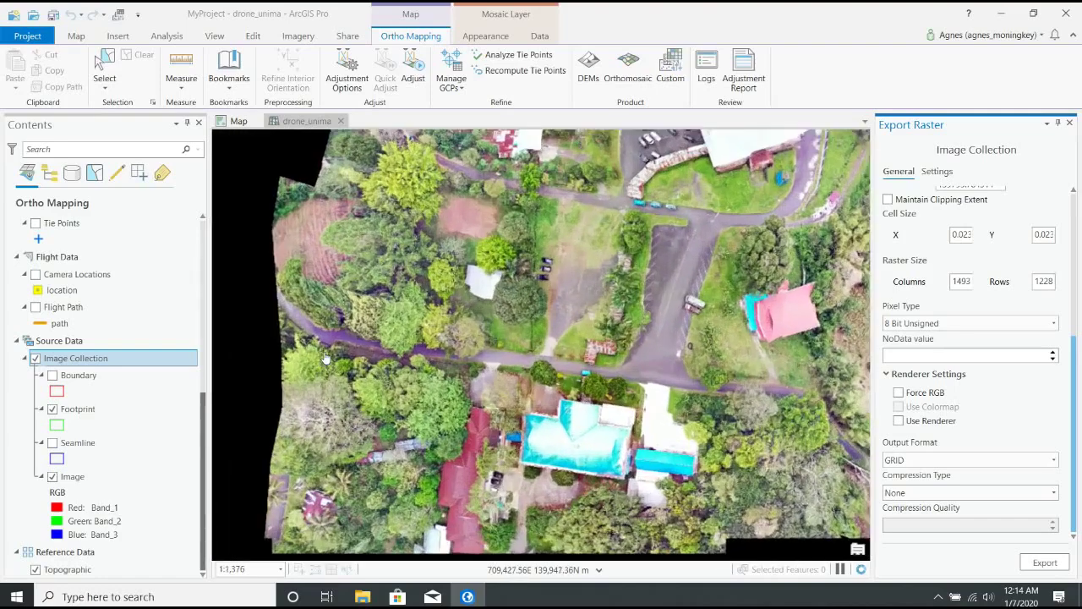
left_click_drag(631, 349, 525, 360)
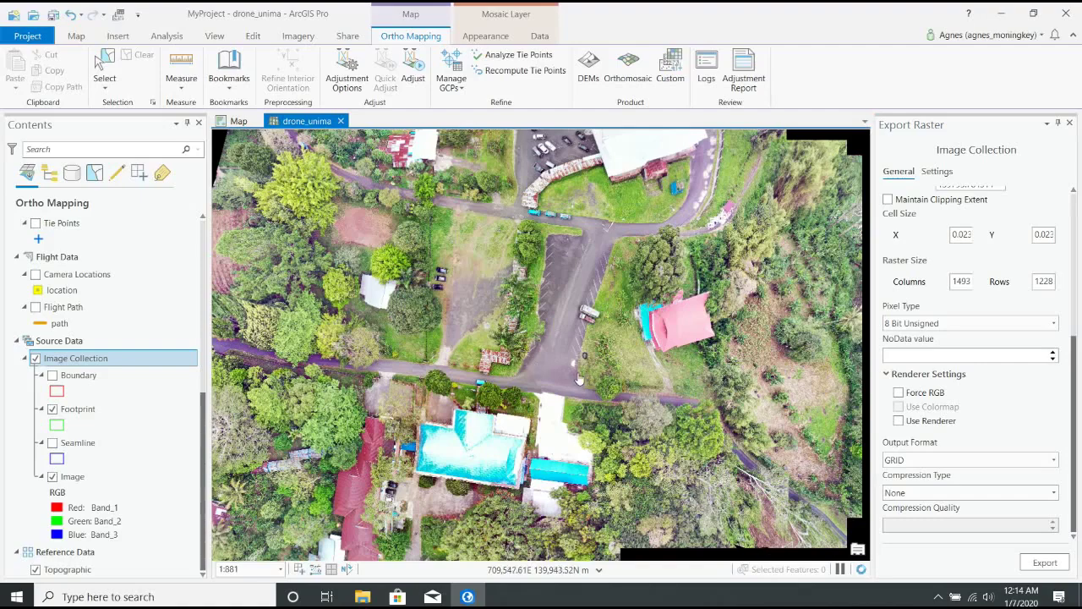
left_click_drag(580, 380, 619, 373)
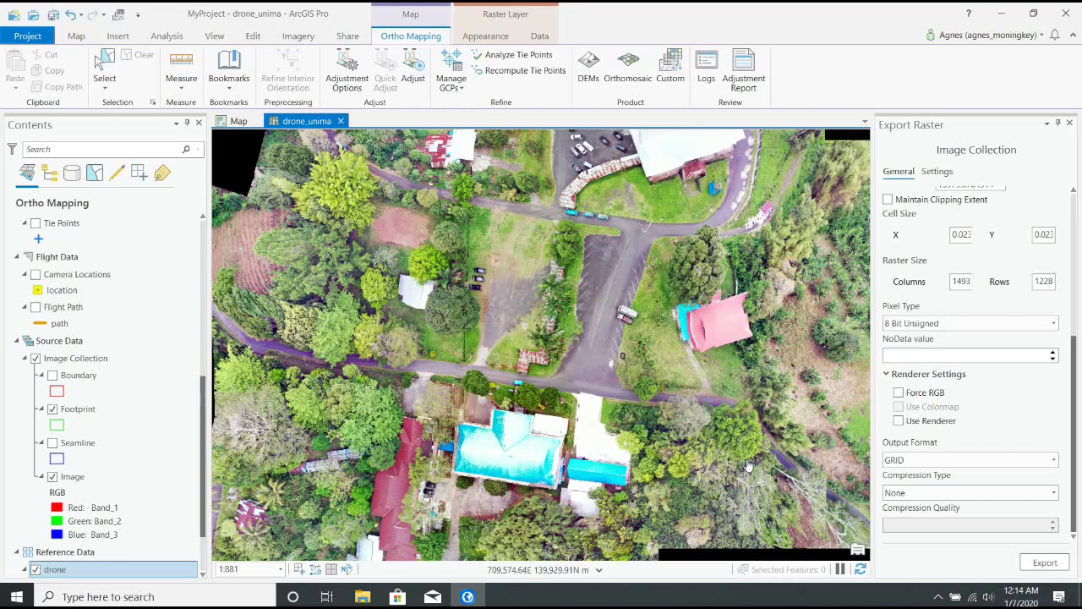
left_click(937, 597)
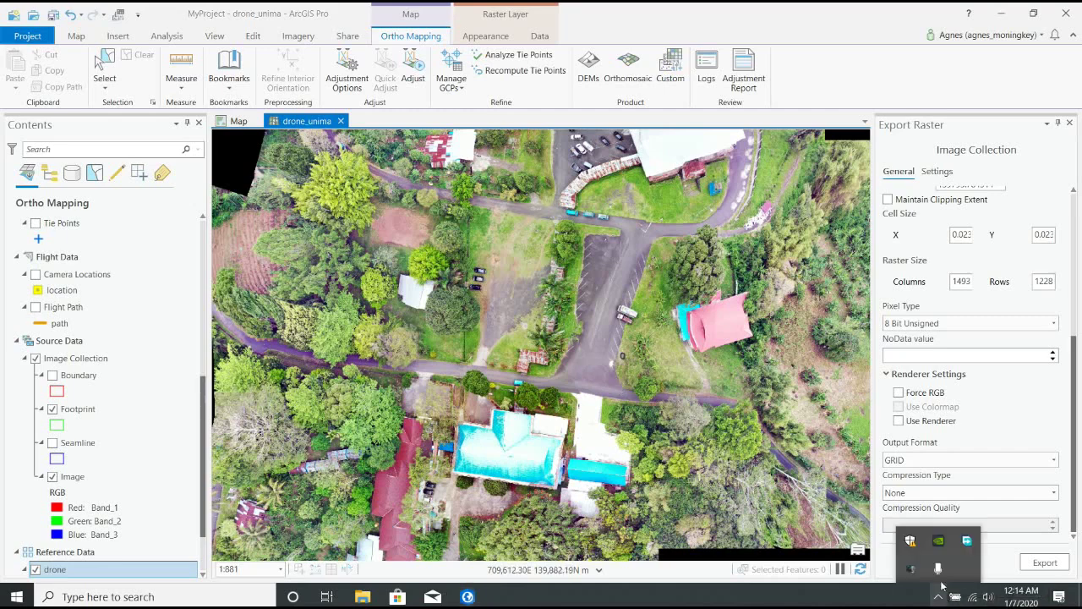
right_click(911, 569)
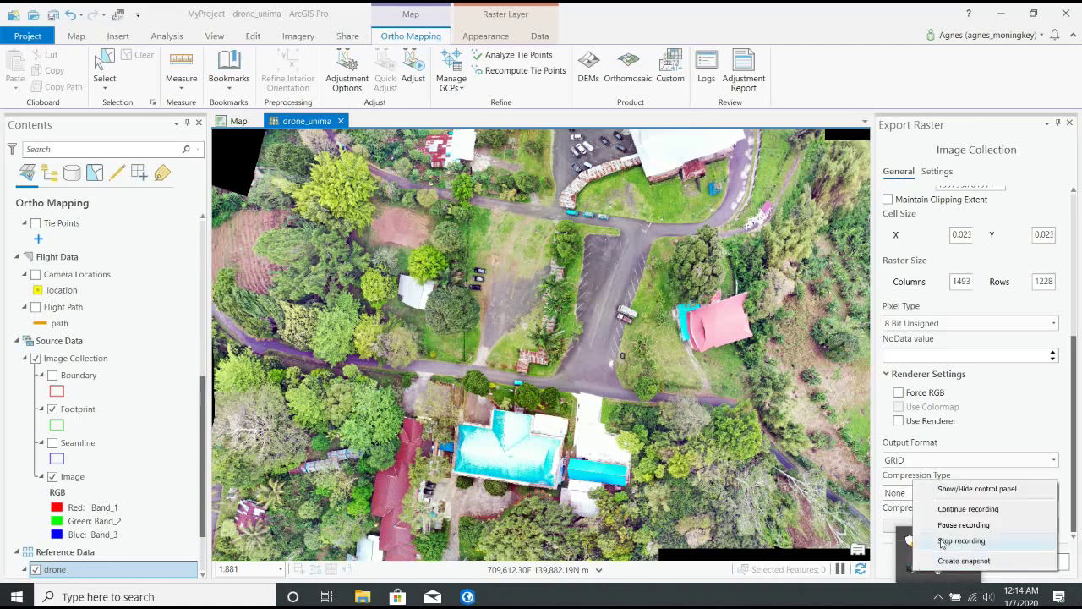
left_click(942, 542)
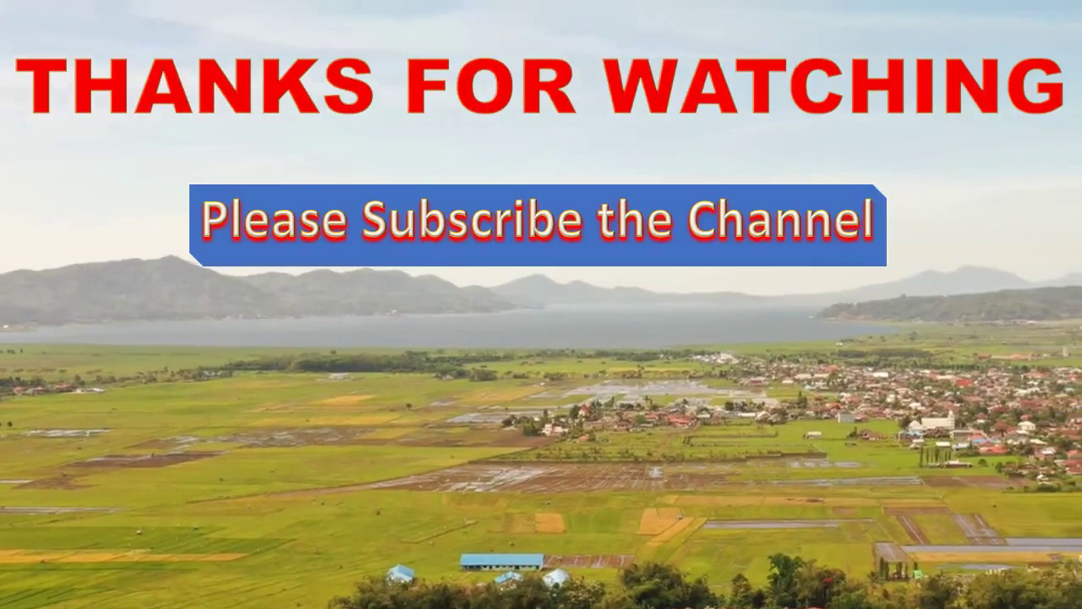